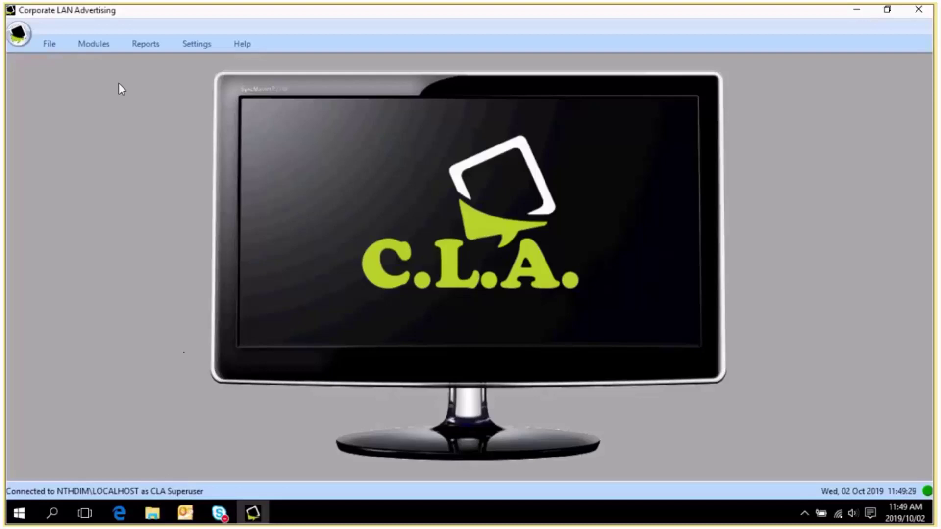
- Open the Screensavers module to manage the monthly screensaver sequences
{"action": "left_click", "coordinate": [94, 45]}
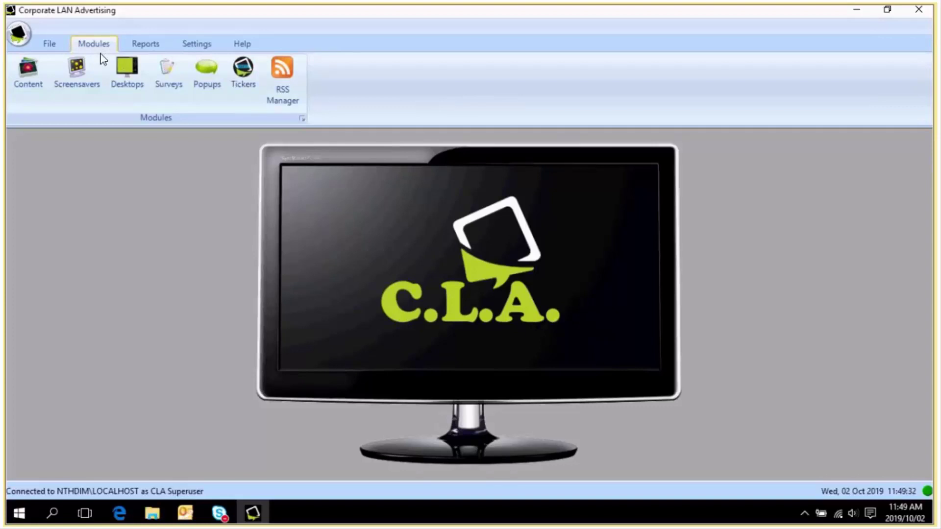
{"action": "left_click", "coordinate": [78, 75]}
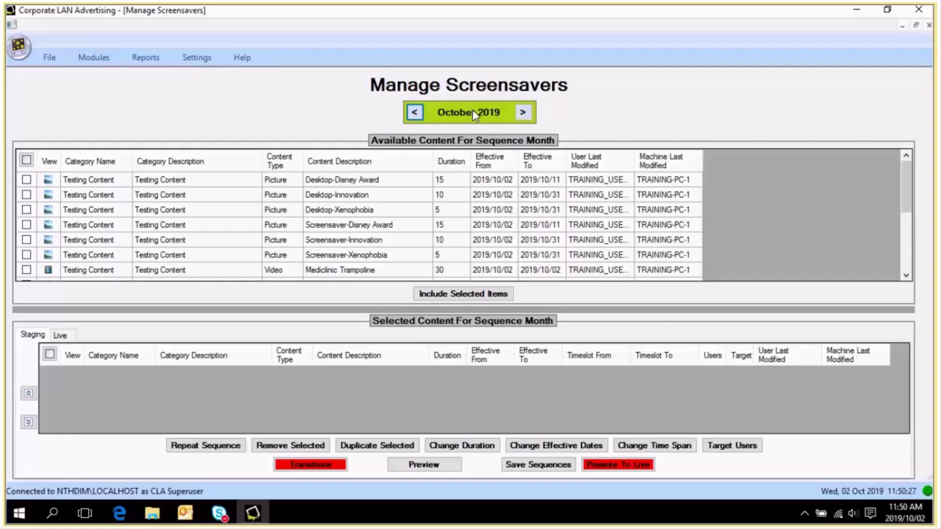
- Look through the available content for November and December 2019, and return to the October 2019 sequence month
{"action": "left_click", "coordinate": [523, 113]}
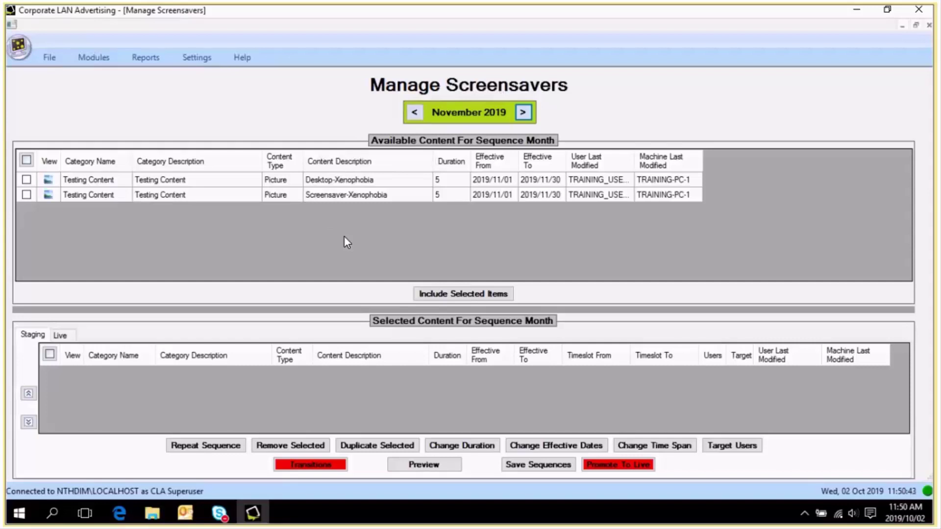
{"action": "left_click", "coordinate": [523, 113]}
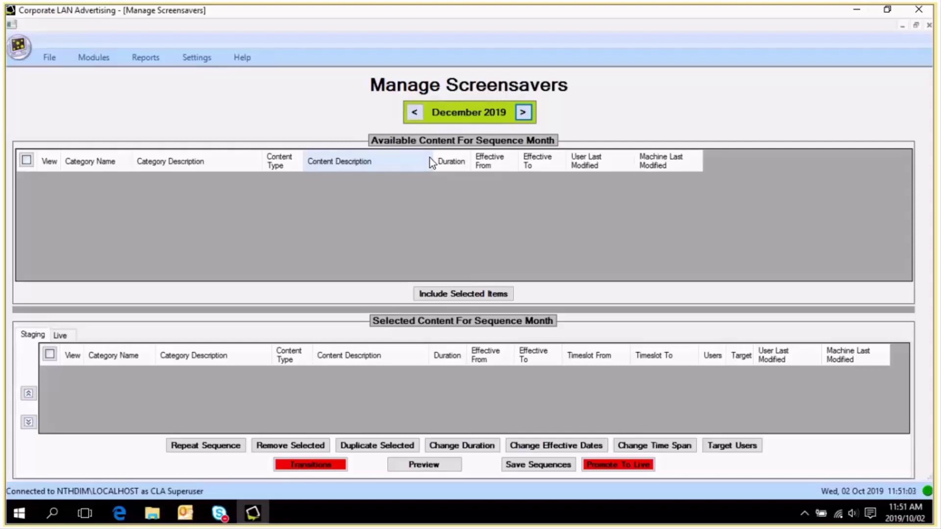
{"action": "left_click", "coordinate": [414, 112]}
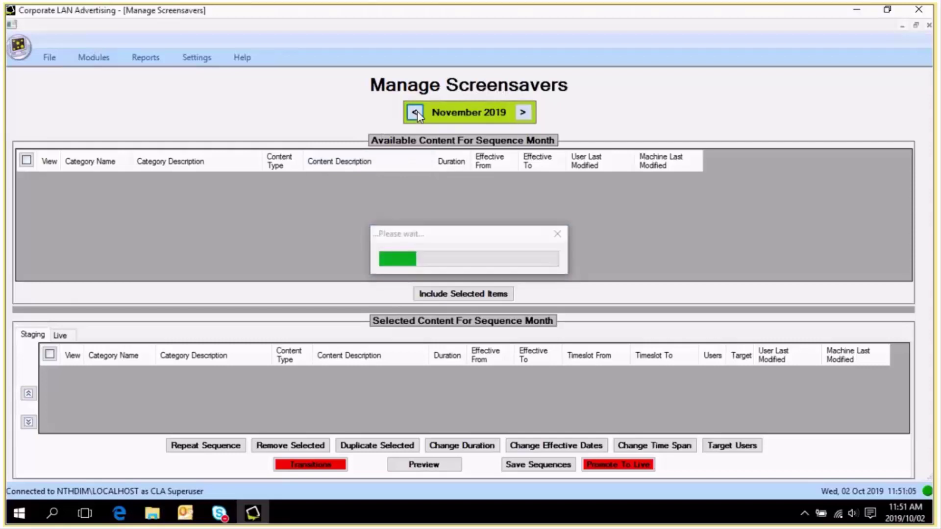
{"action": "left_click", "coordinate": [414, 112]}
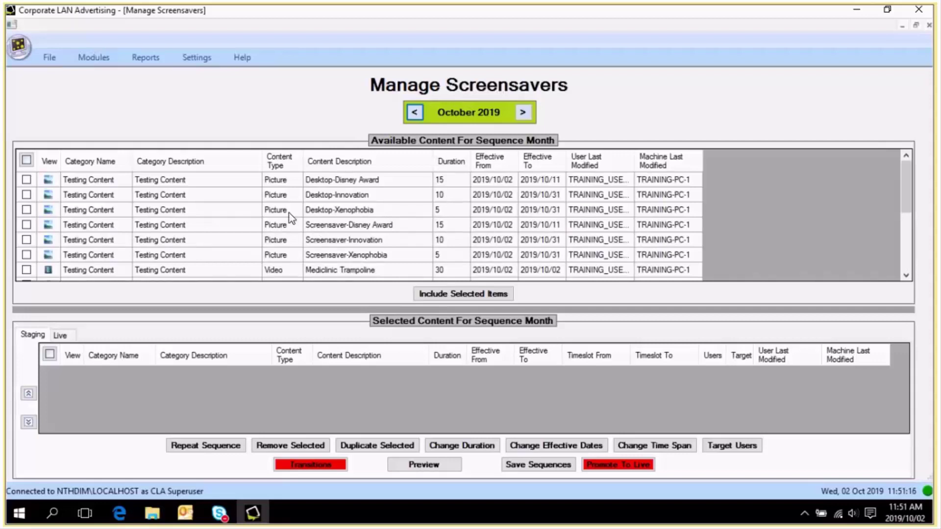
- Include Screensaver-Disney Award, Screensaver-Innovation and Screensaver-Xenophobia in the October 2019 staging sequence
{"action": "left_click", "coordinate": [27, 225]}
{"action": "left_click", "coordinate": [27, 240]}
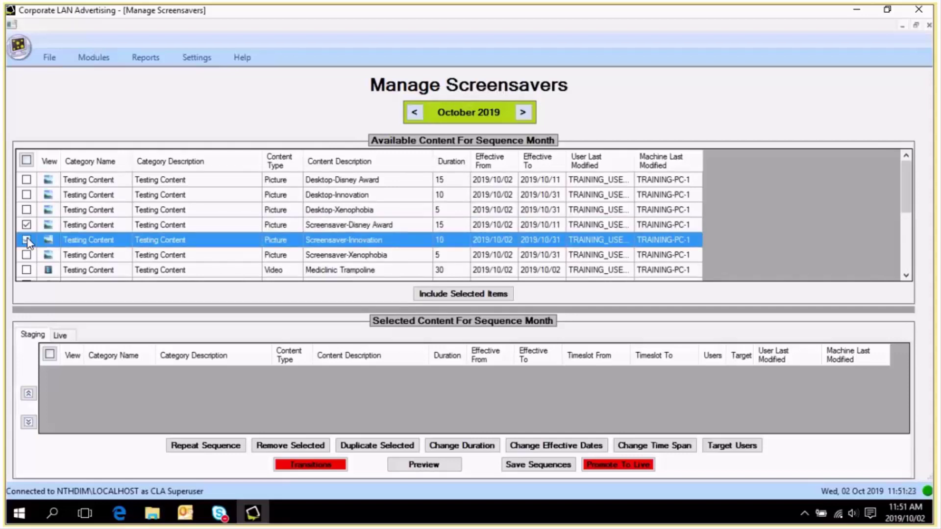
{"action": "left_click", "coordinate": [27, 255]}
{"action": "left_click", "coordinate": [28, 255]}
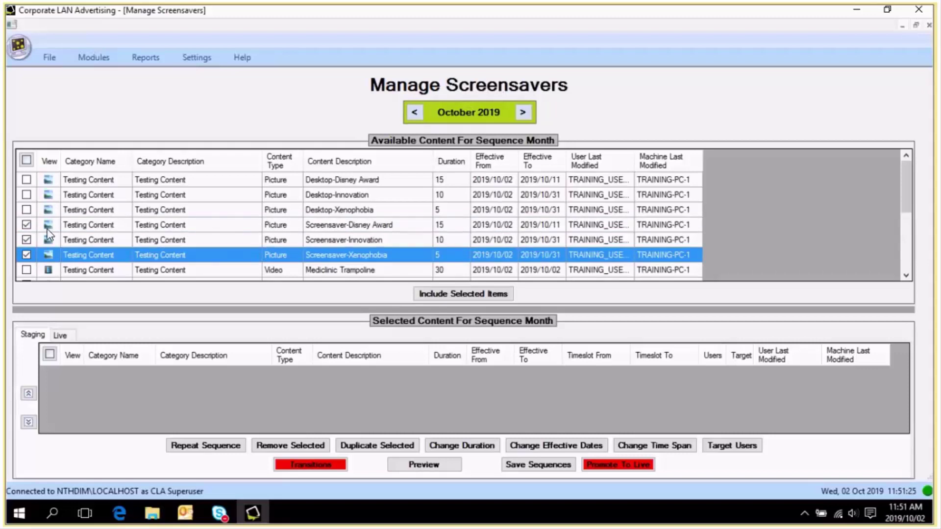
{"action": "left_click", "coordinate": [471, 294]}
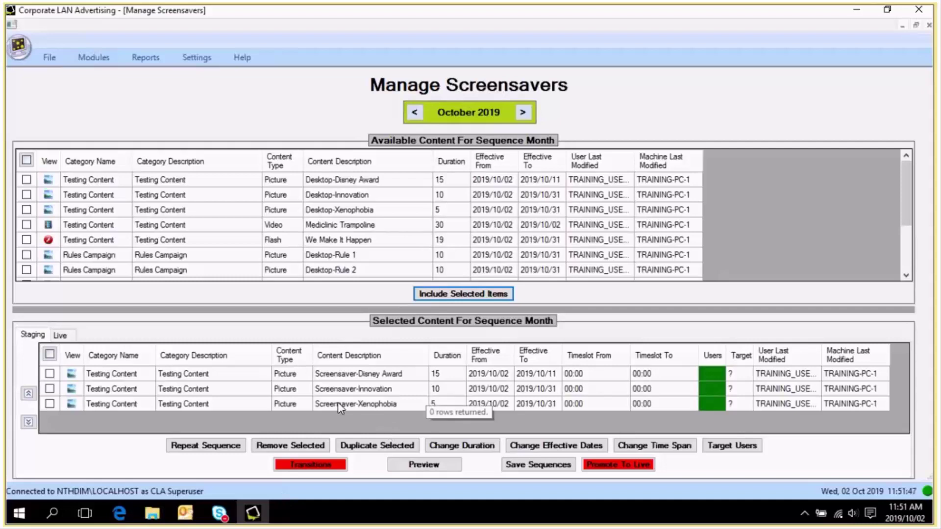
- Move Screensaver-Xenophobia up to the first position in the staging sequence and deselect it
{"action": "left_click", "coordinate": [49, 403]}
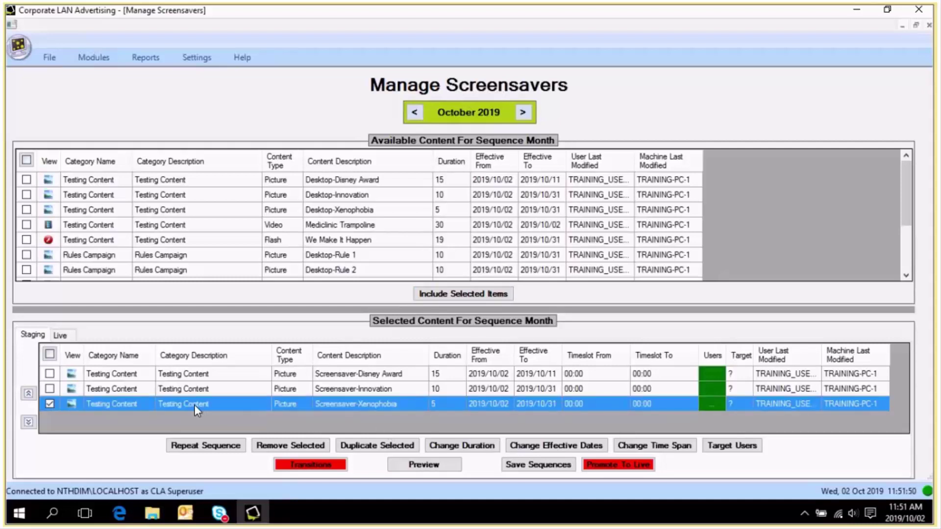
{"action": "left_click", "coordinate": [28, 393]}
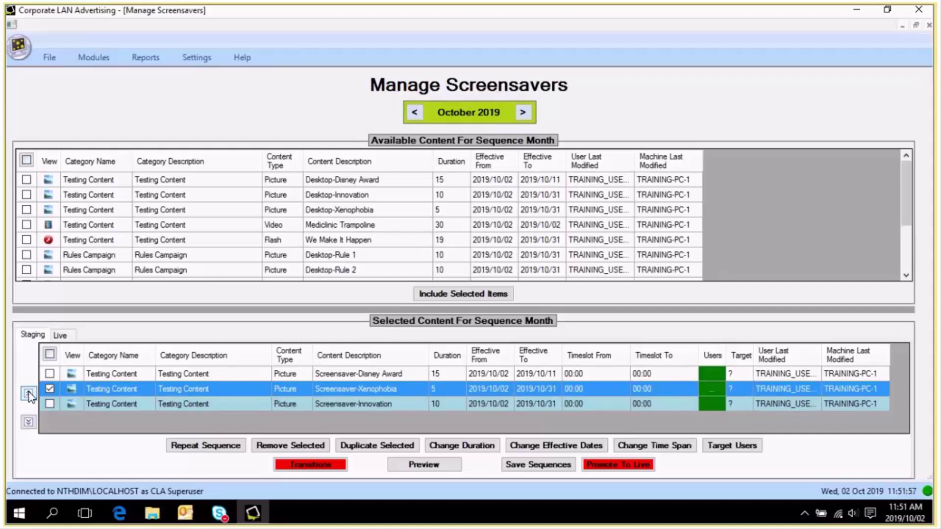
{"action": "left_click", "coordinate": [28, 394]}
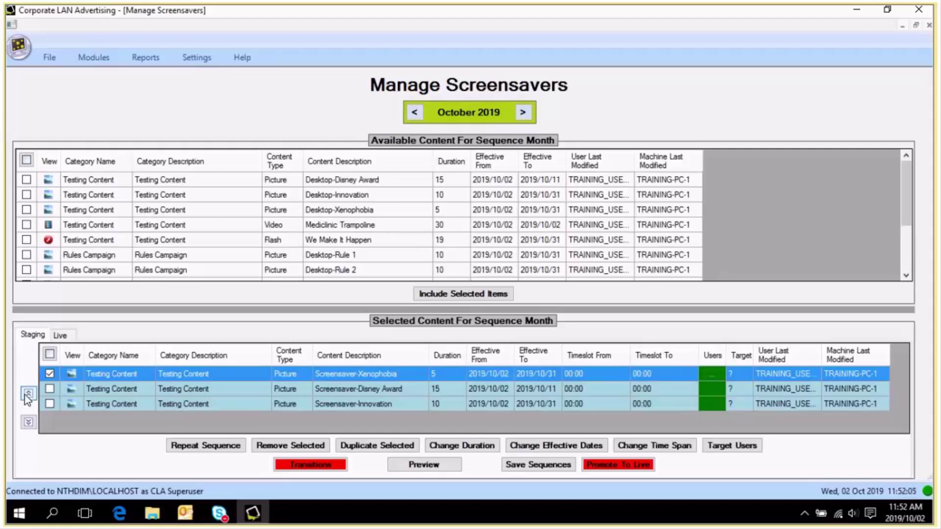
{"action": "left_click", "coordinate": [50, 374]}
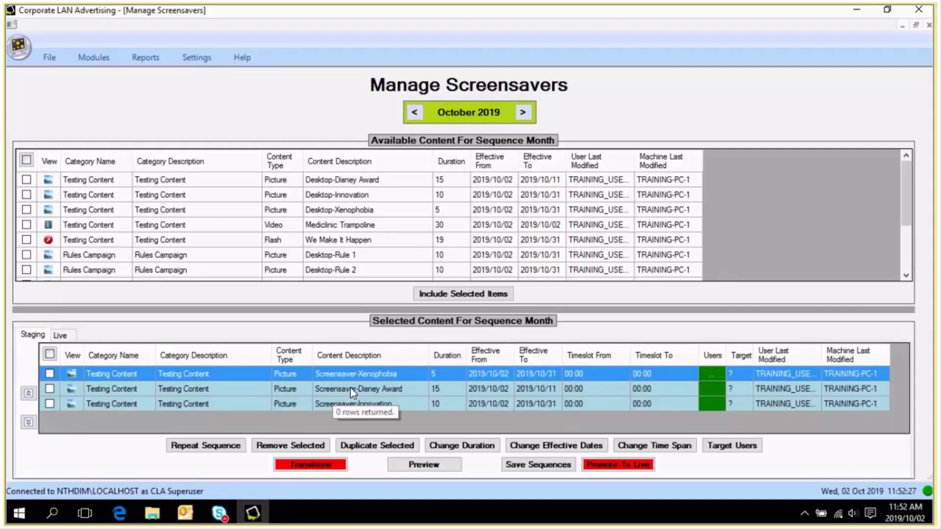
- Set the duration of Screensaver-Disney Award in the staging sequence to 10
{"action": "left_click", "coordinate": [405, 392]}
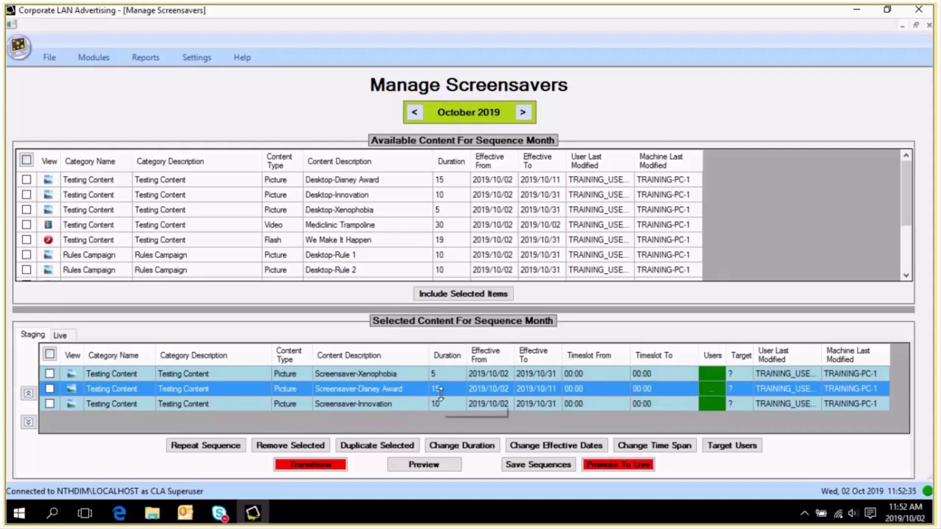
{"action": "double_click", "coordinate": [440, 387]}
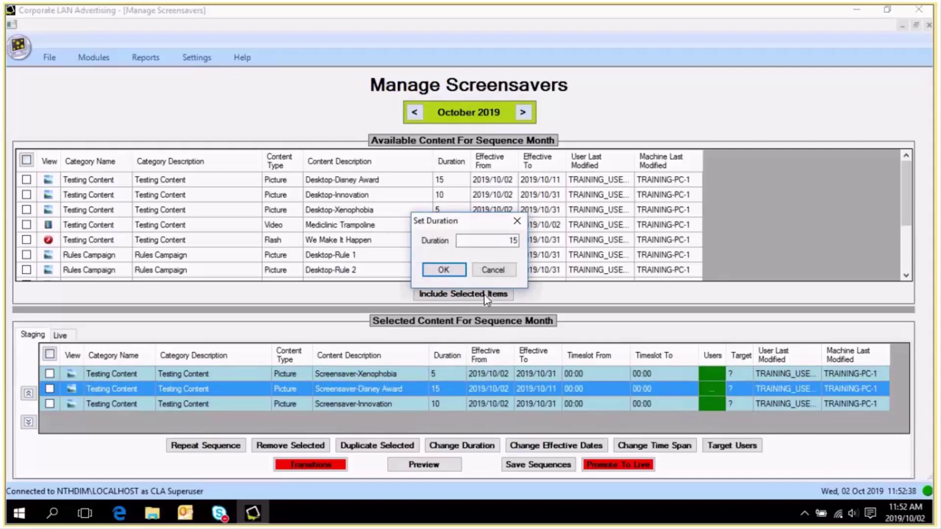
{"action": "type", "text": "10"}
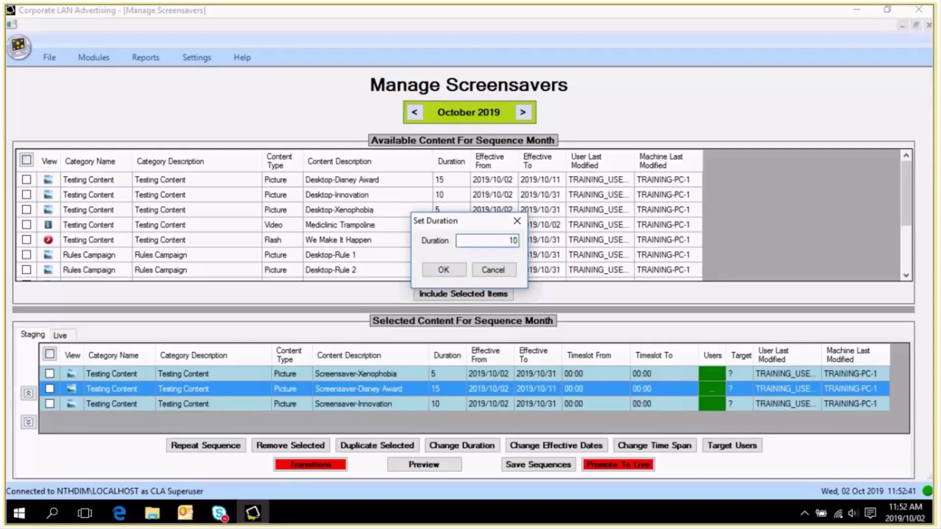
{"action": "left_click", "coordinate": [444, 270]}
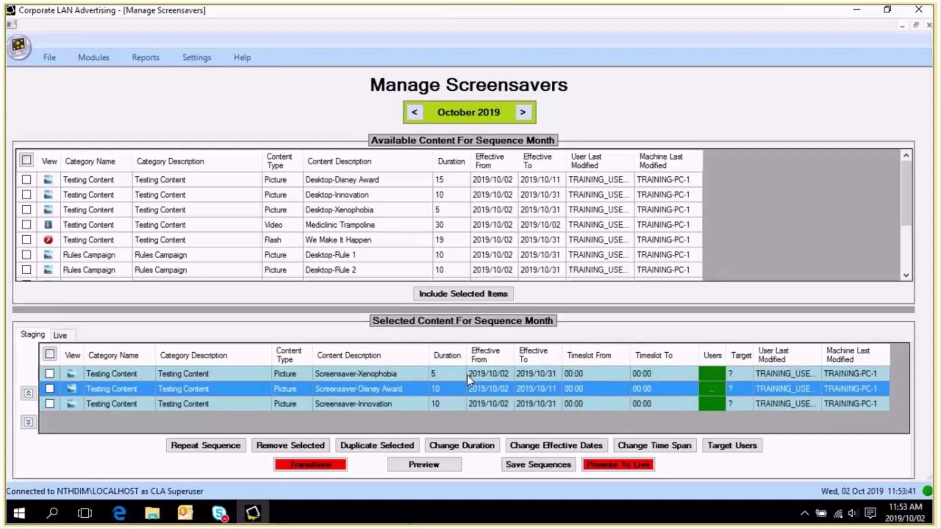
- Set the Effective To date of Screensaver-Disney Award in the staging sequence to 9 October 2019
{"action": "double_click", "coordinate": [504, 387]}
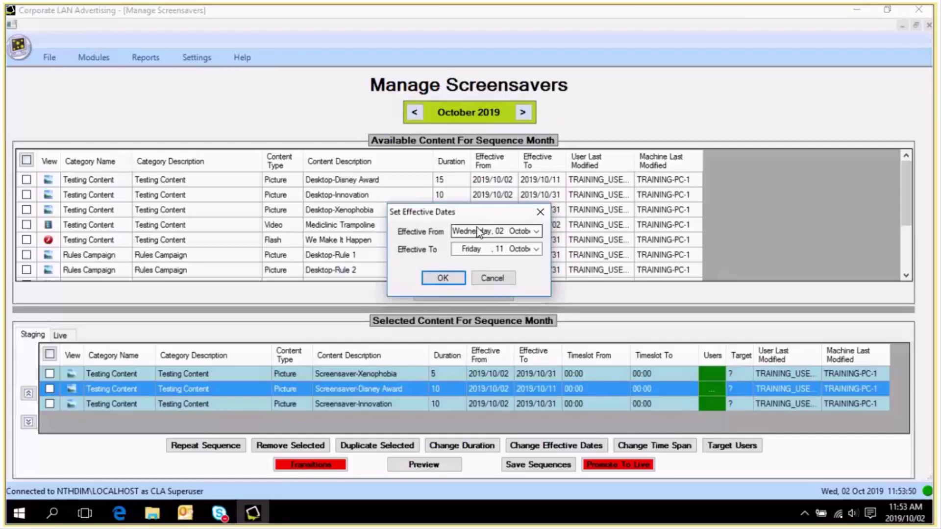
{"action": "left_click", "coordinate": [536, 250]}
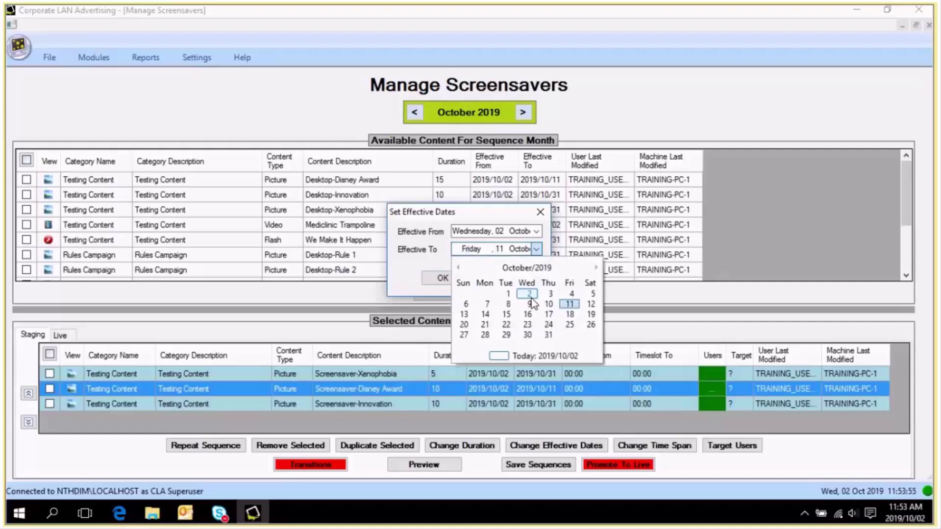
{"action": "left_click", "coordinate": [530, 304]}
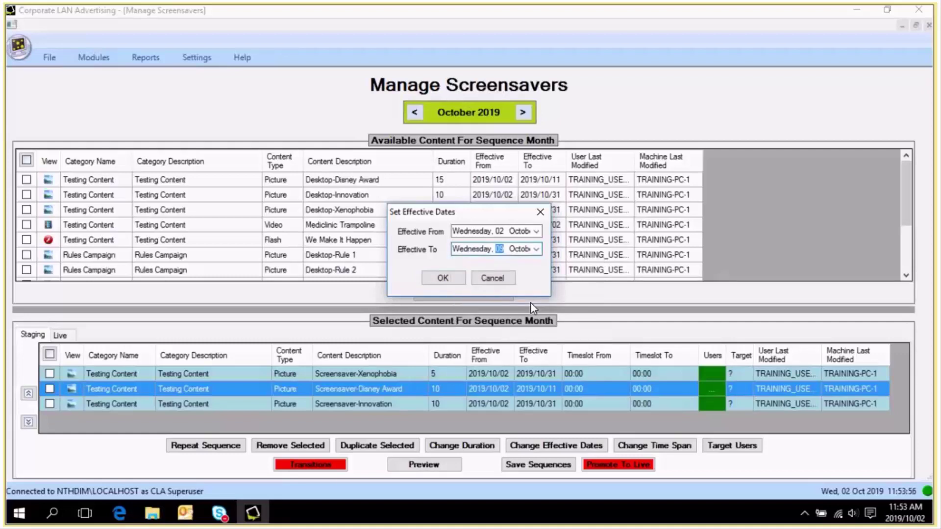
{"action": "left_click", "coordinate": [451, 282]}
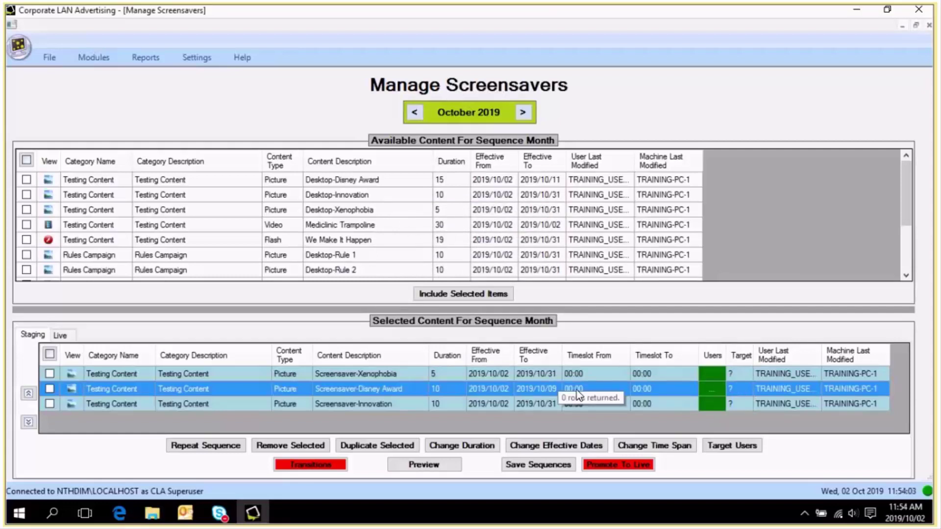
{"action": "left_click", "coordinate": [49, 388]}
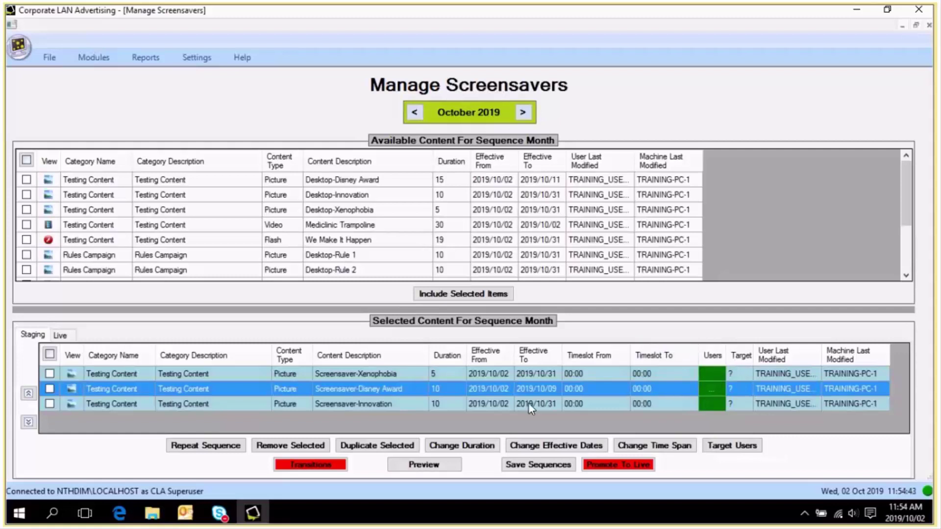
- Find the CLA - Staging Users And Machines group with the filter "staging" and allocate it to Screensaver-Innovation
{"action": "left_click", "coordinate": [712, 405]}
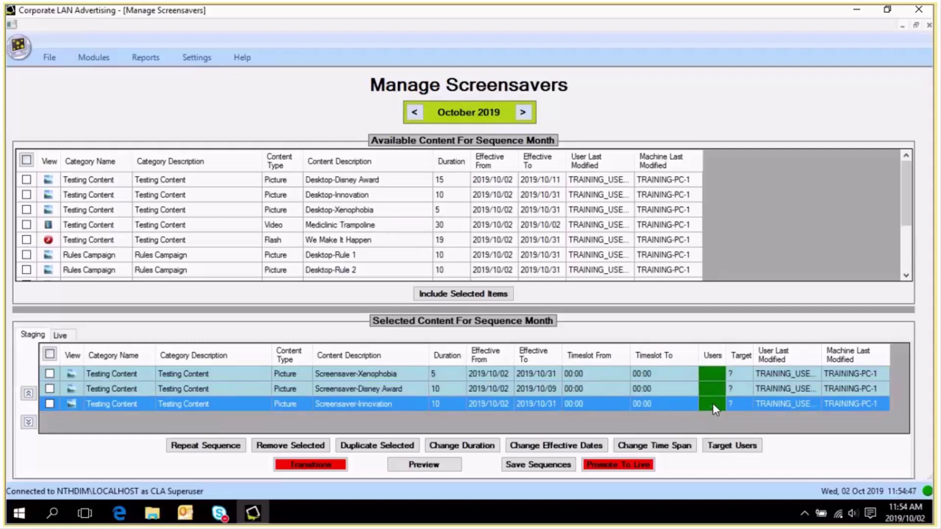
{"action": "left_click", "coordinate": [712, 403]}
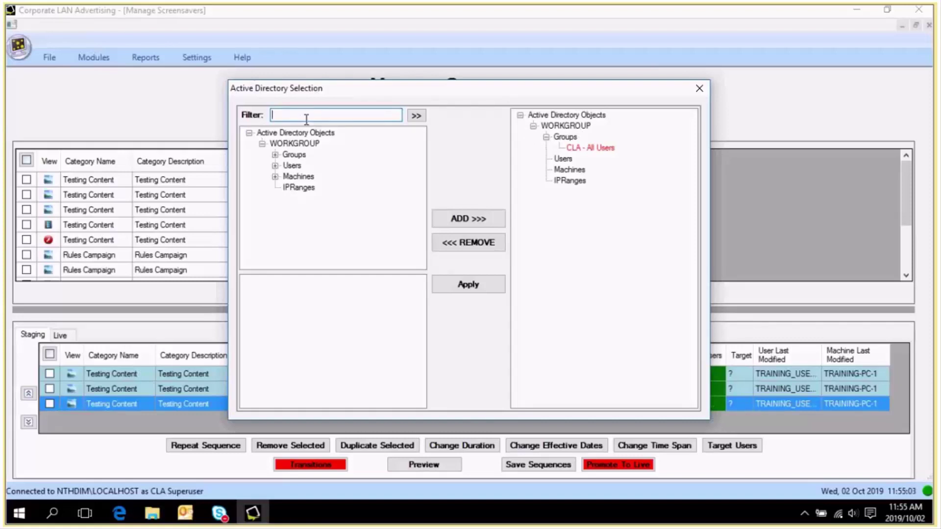
{"action": "type", "text": "staging"}
{"action": "left_click", "coordinate": [417, 115]}
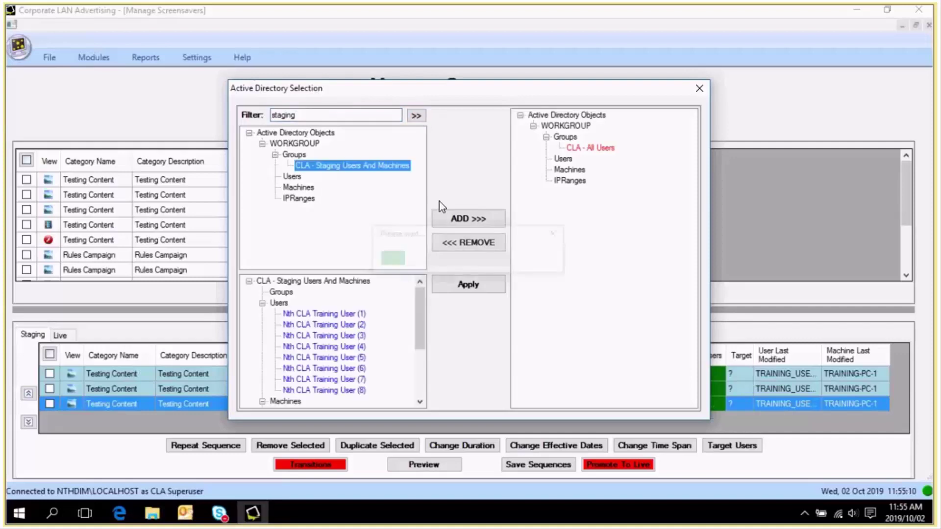
{"action": "left_click", "coordinate": [468, 218]}
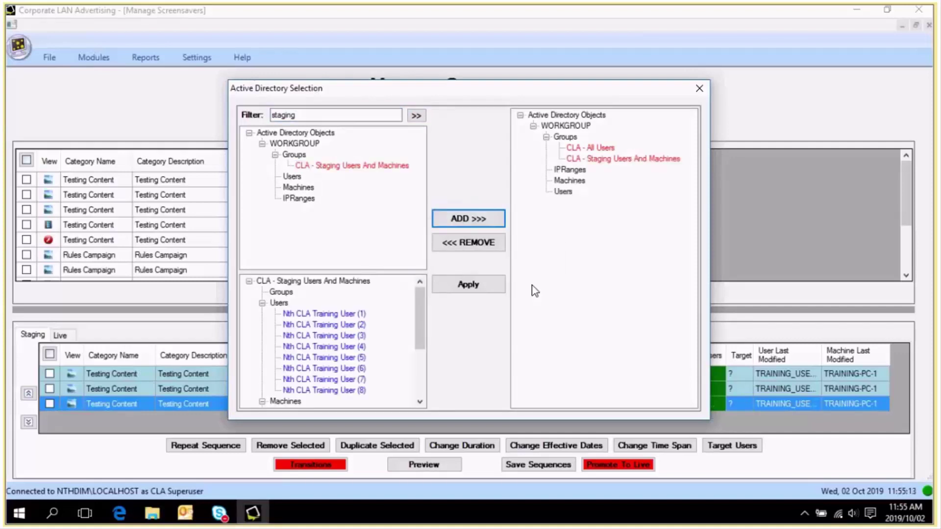
{"action": "left_click", "coordinate": [493, 284]}
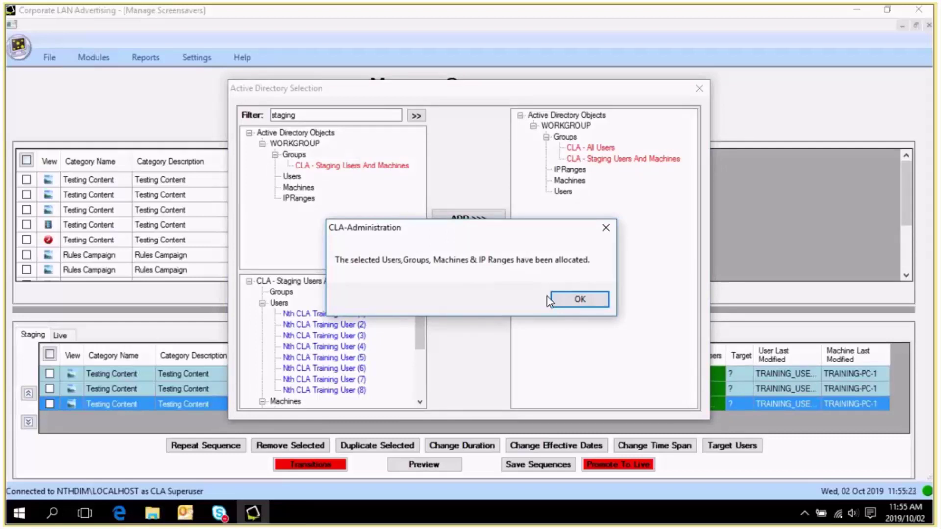
{"action": "left_click", "coordinate": [583, 299]}
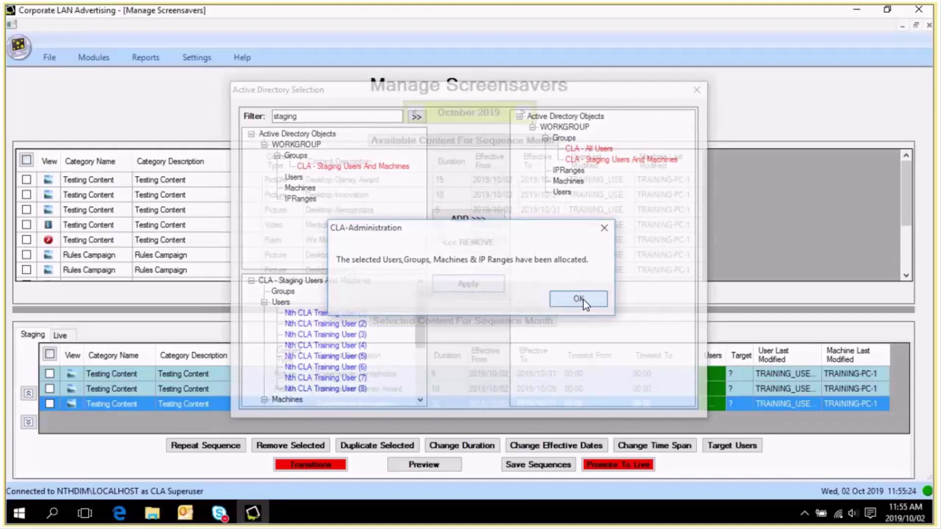
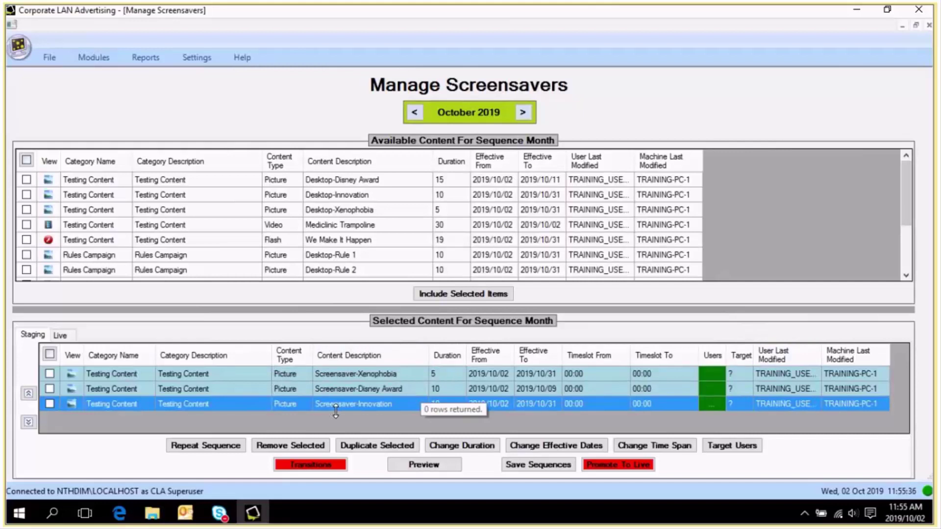
- Save the October 2019 screensaver sequence to staging and acknowledge the confirmation messages
{"action": "left_click", "coordinate": [541, 465]}
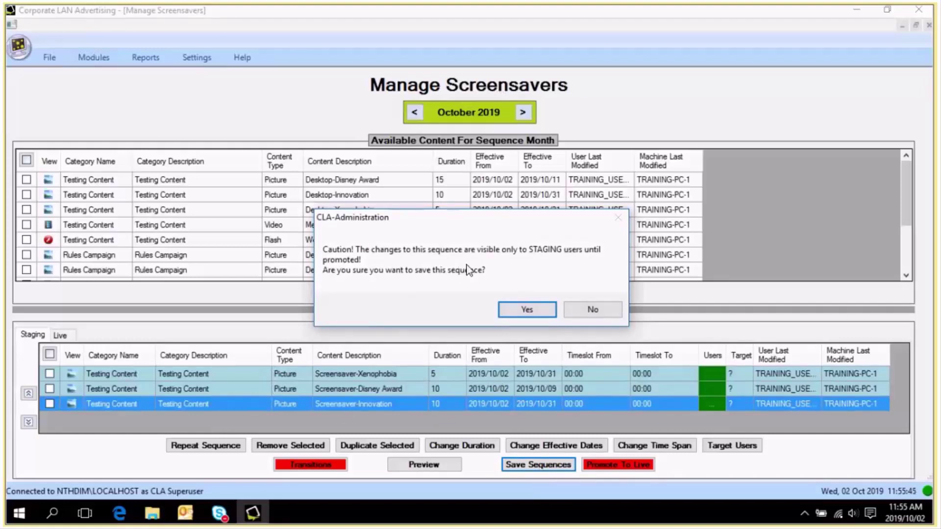
{"action": "left_click", "coordinate": [534, 312]}
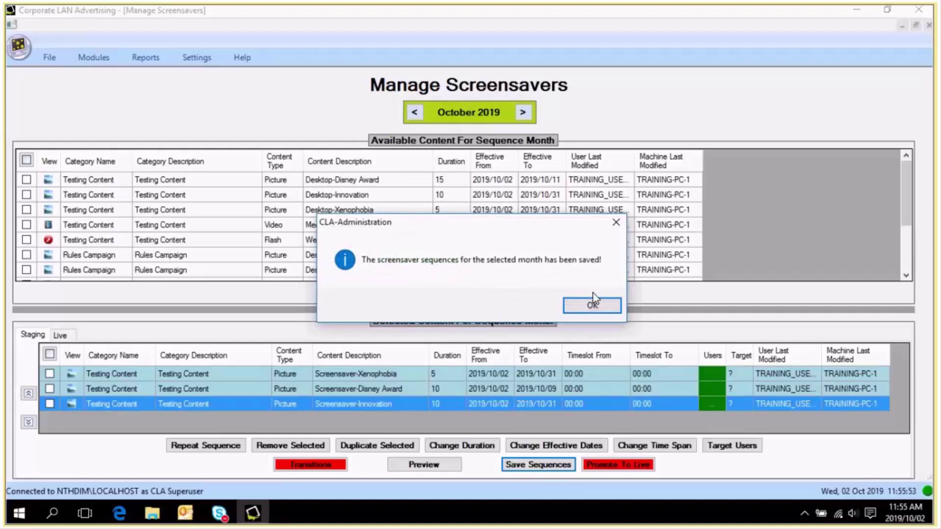
{"action": "left_click", "coordinate": [592, 307]}
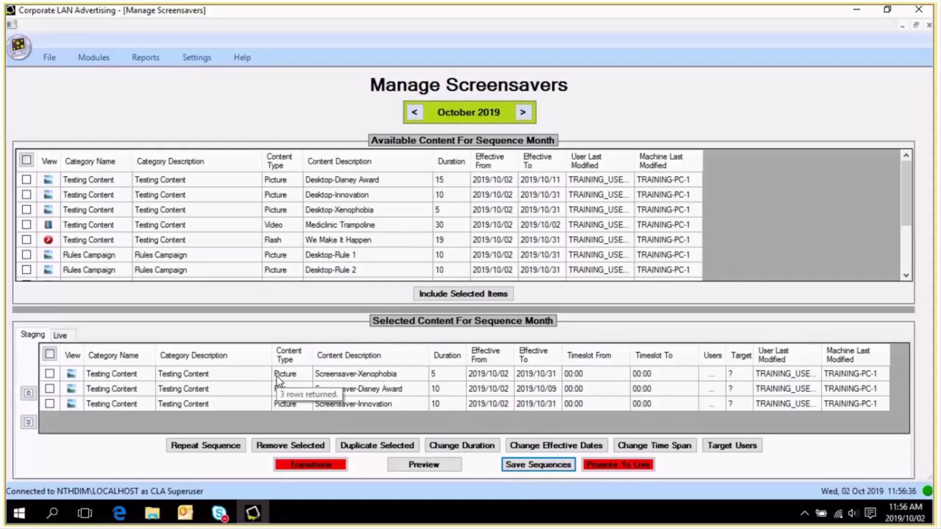
- Check the live content for October 2019 and return to the staging sequence
{"action": "left_click", "coordinate": [65, 334]}
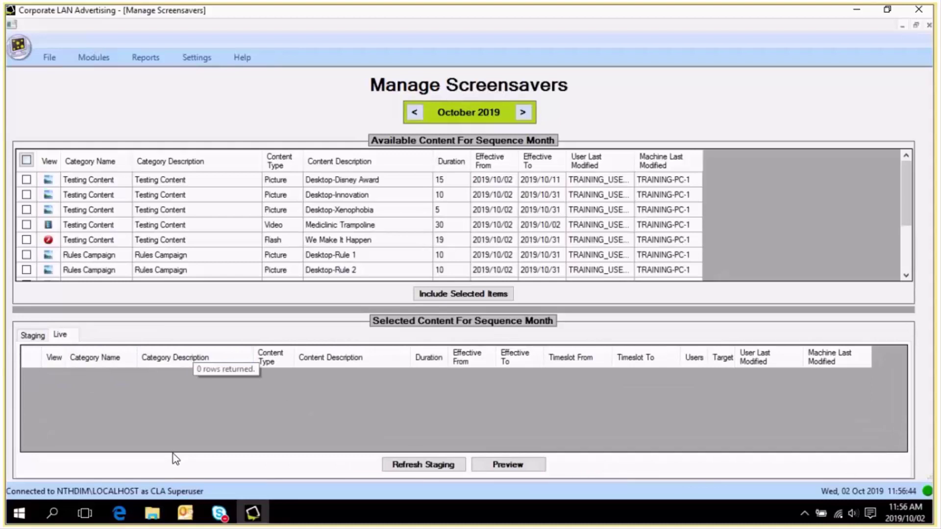
{"action": "left_click", "coordinate": [32, 335]}
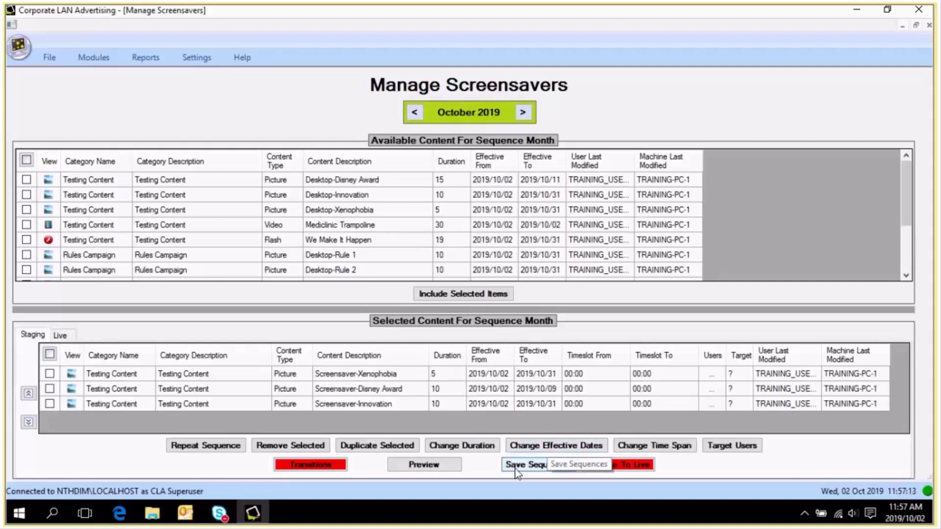
- Preview the October 2019 staging screensaver sequence for the entire month
{"action": "left_click", "coordinate": [434, 470]}
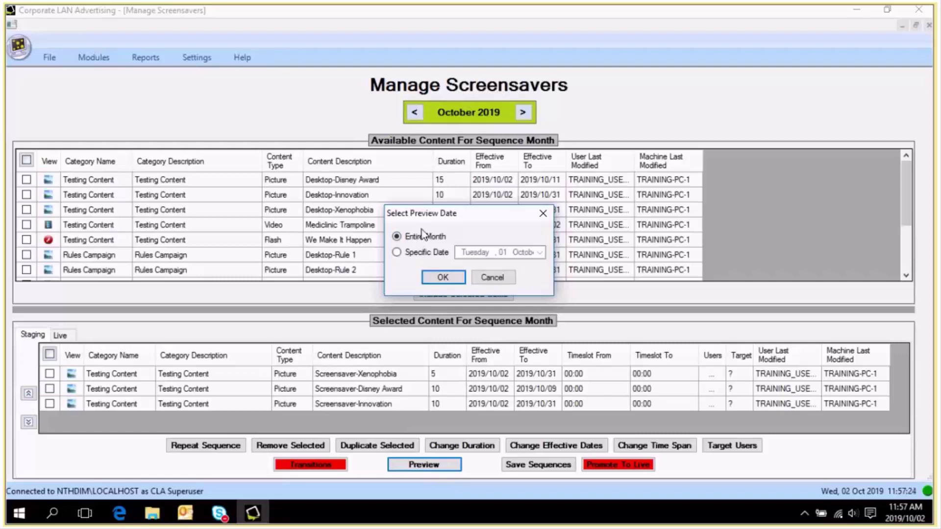
{"action": "left_click", "coordinate": [437, 272]}
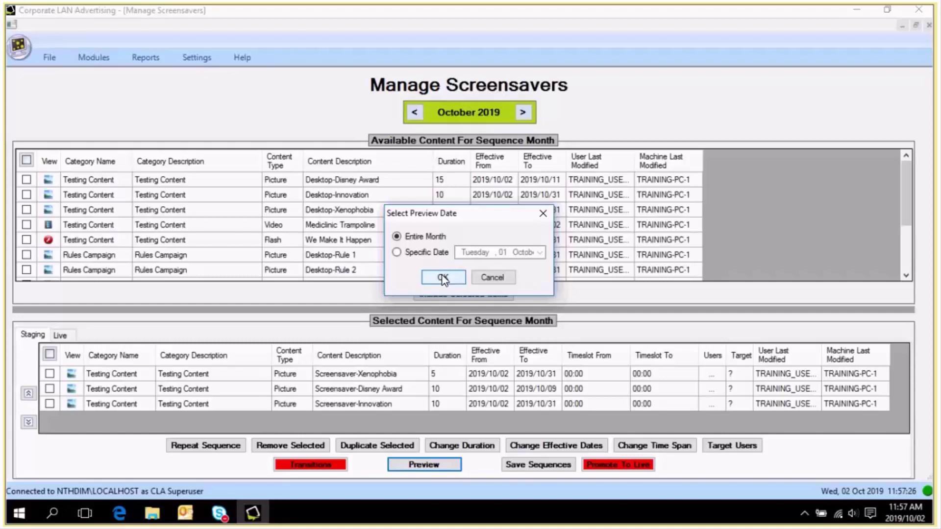
{"action": "left_click", "coordinate": [441, 275]}
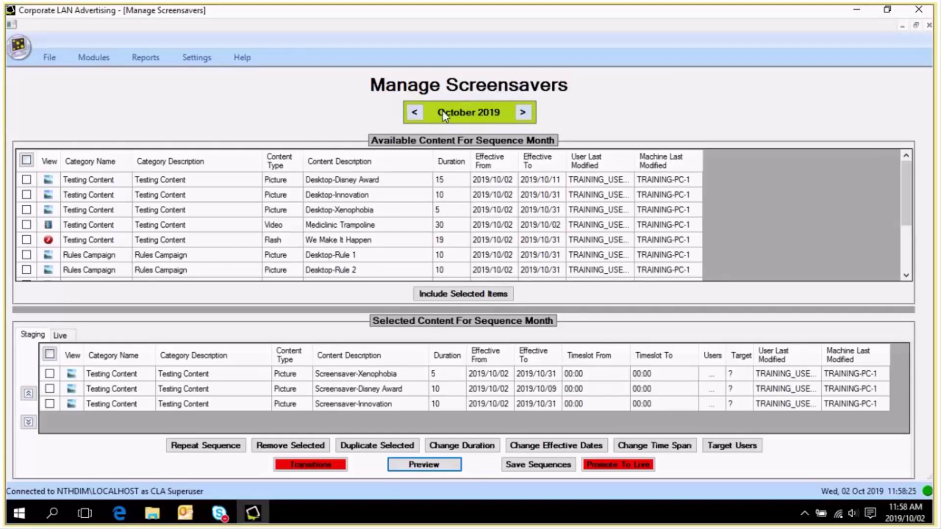
- Launch the screensaver on this machine from the Control Panel settings tool and close the tool after viewing it
{"action": "left_click", "coordinate": [200, 58]}
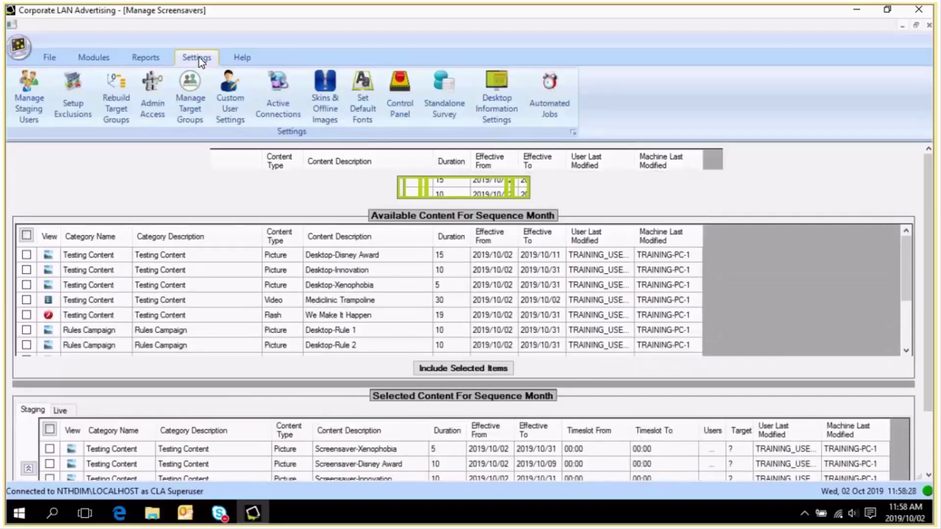
{"action": "left_click", "coordinate": [403, 96]}
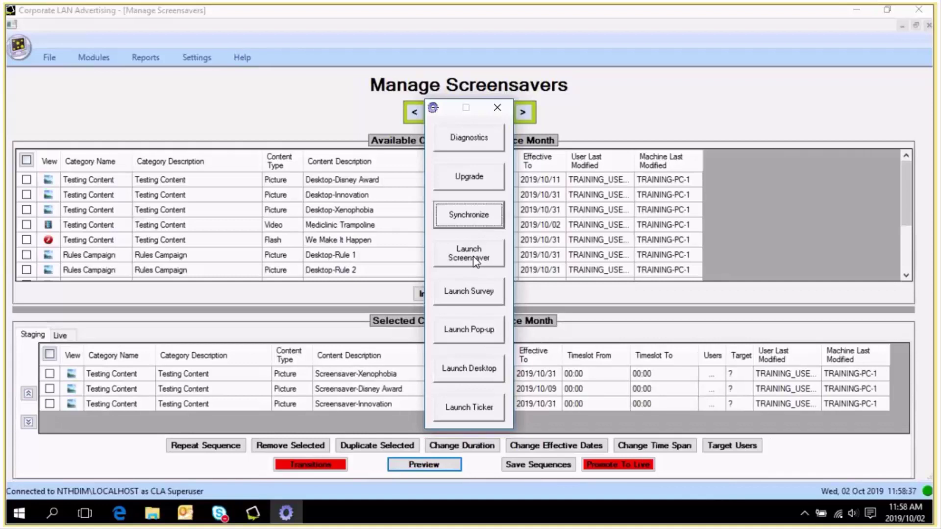
{"action": "left_click", "coordinate": [474, 261]}
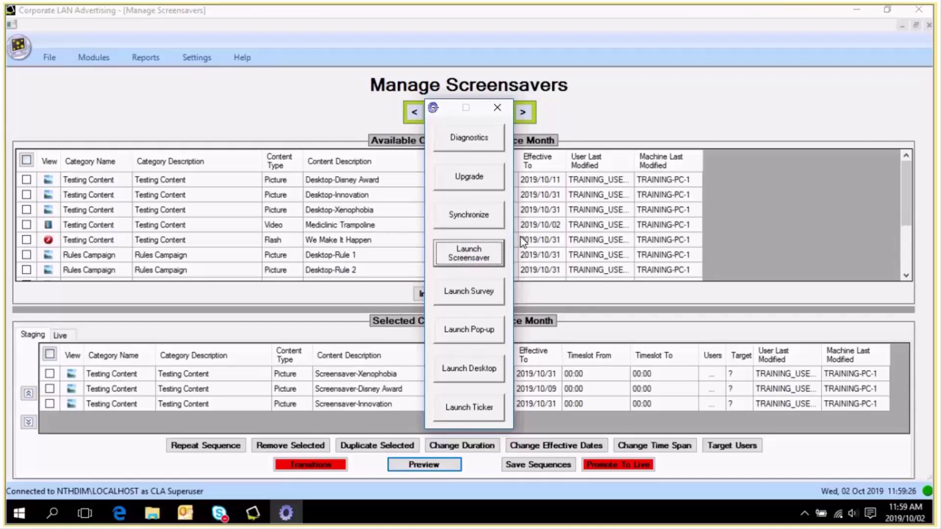
{"action": "left_click", "coordinate": [497, 108]}
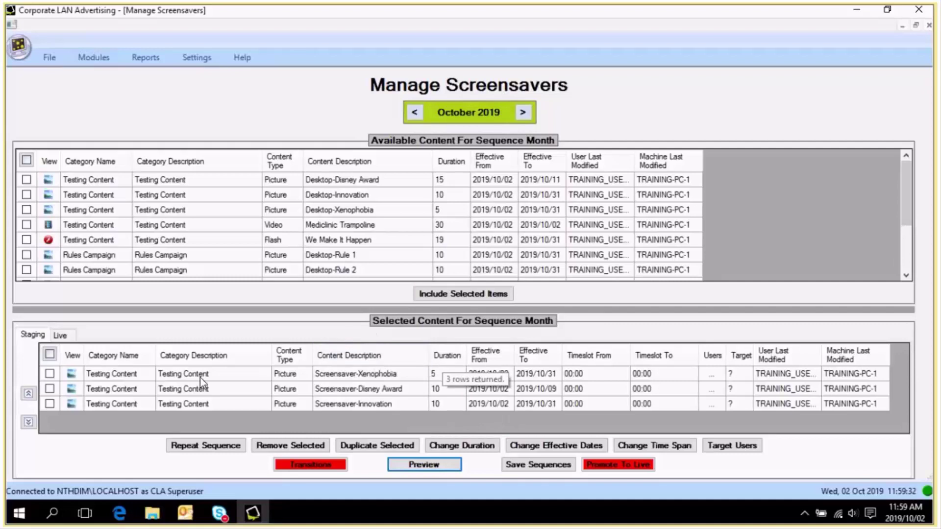
- Promote the October 2019 staging sequence to live with the administration password and check the live content
{"action": "left_click", "coordinate": [629, 470]}
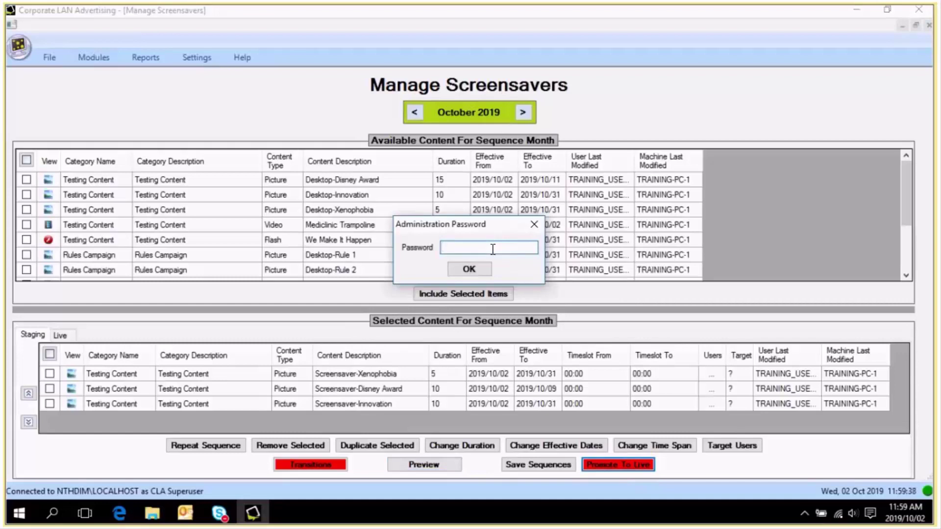
{"action": "type", "text": "*************"}
{"action": "left_click", "coordinate": [470, 269]}
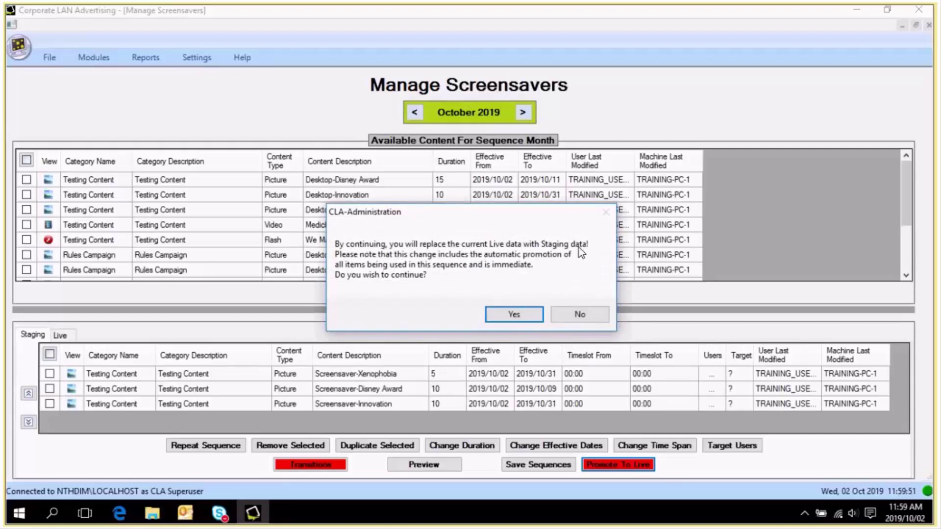
{"action": "left_click", "coordinate": [526, 314]}
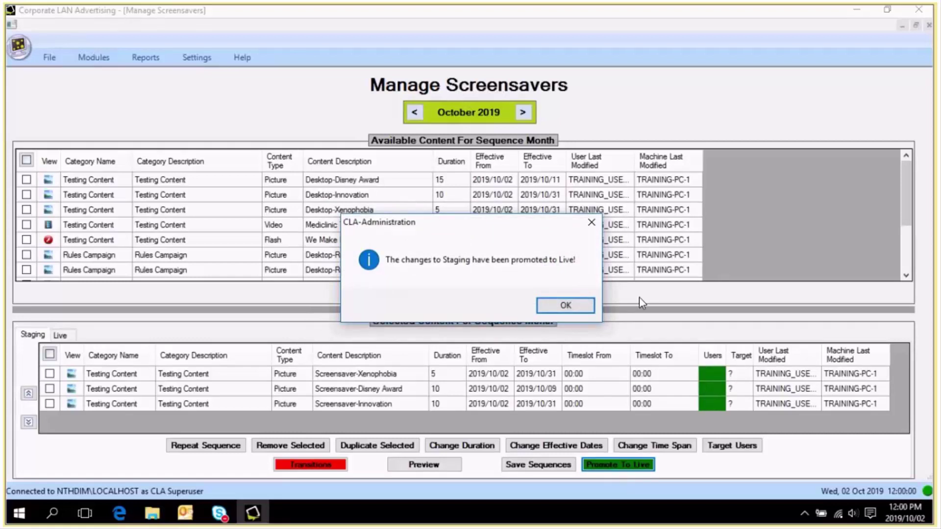
{"action": "left_click", "coordinate": [565, 306]}
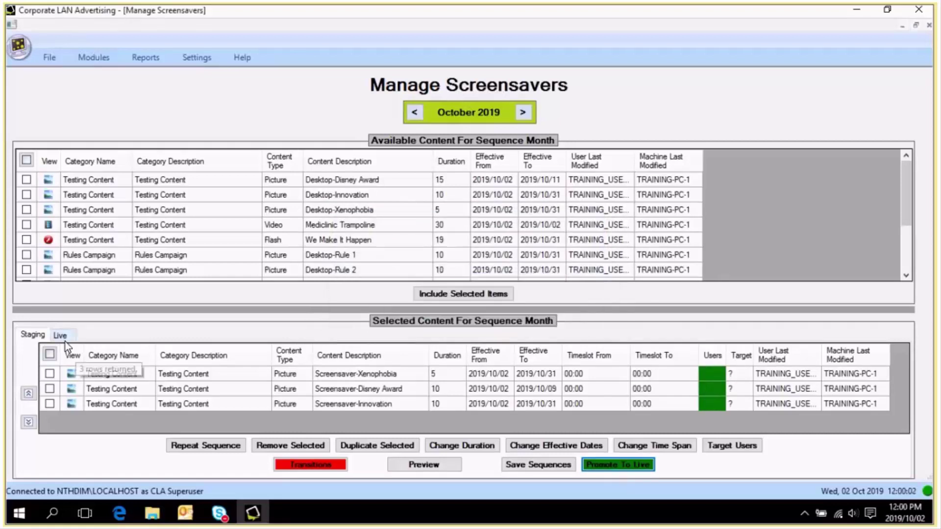
{"action": "left_click", "coordinate": [65, 338]}
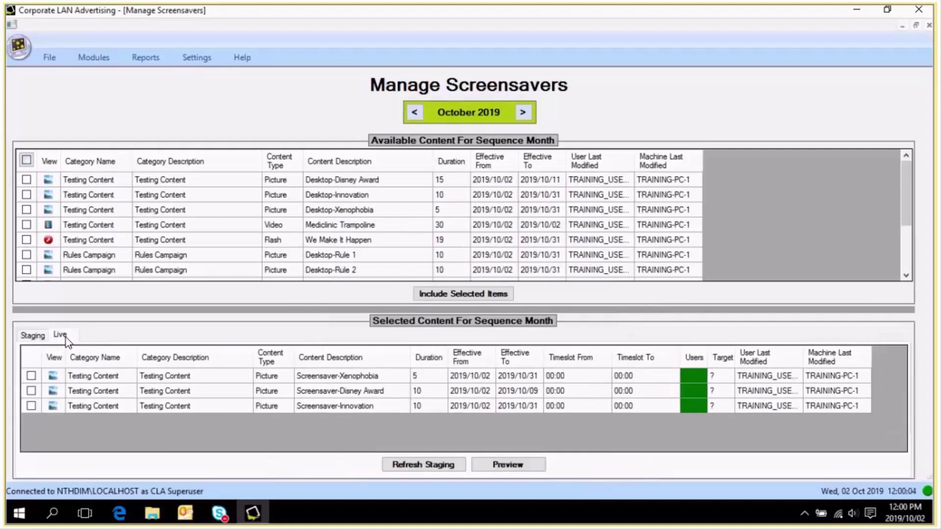
{"action": "left_click", "coordinate": [30, 336]}
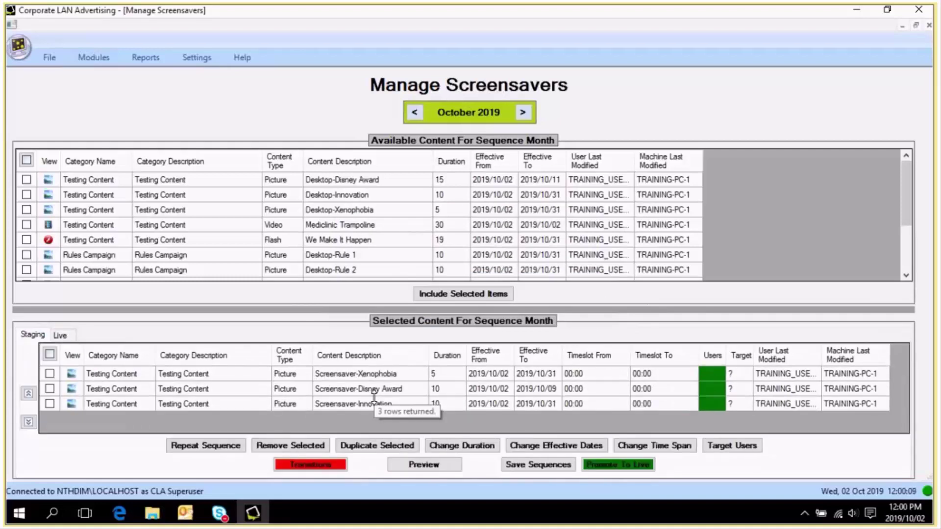
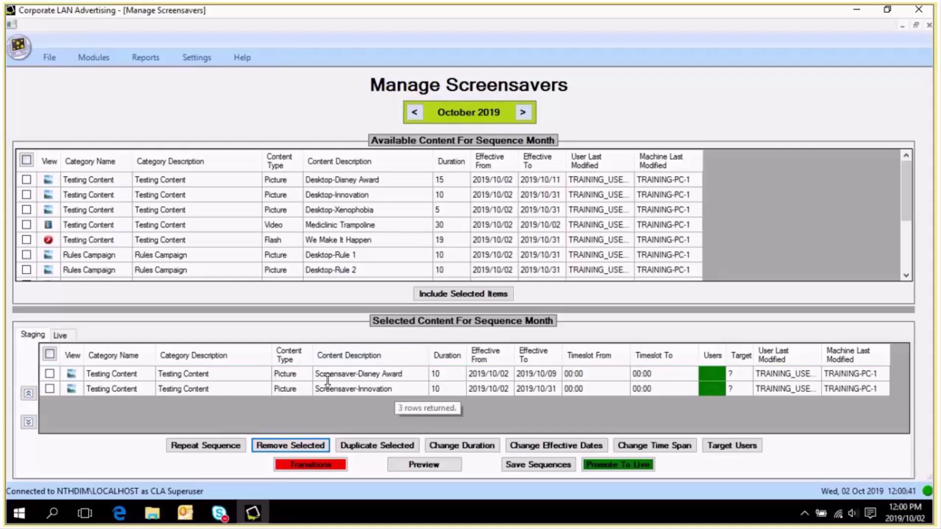
- Save the October 2019 staging sequence without Screensaver-Xenophobia and compare it with the live content
{"action": "left_click", "coordinate": [557, 473]}
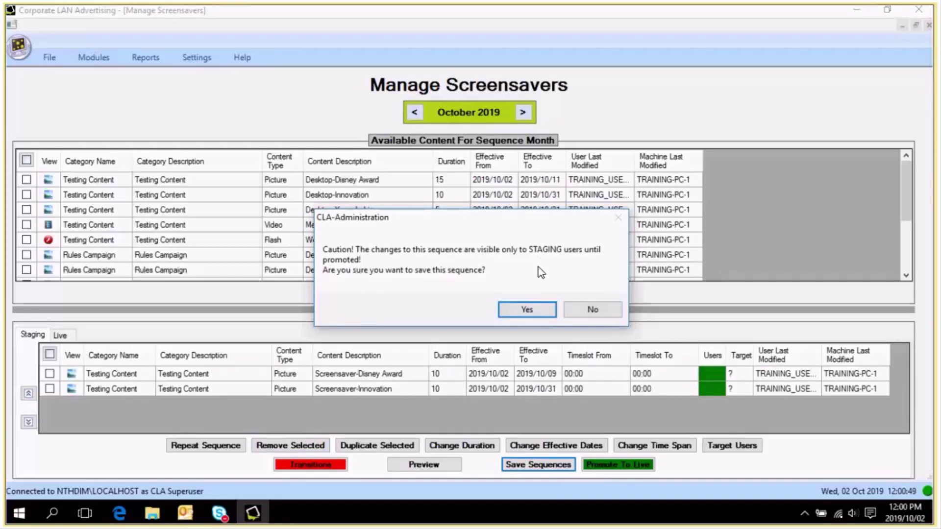
{"action": "left_click", "coordinate": [540, 309]}
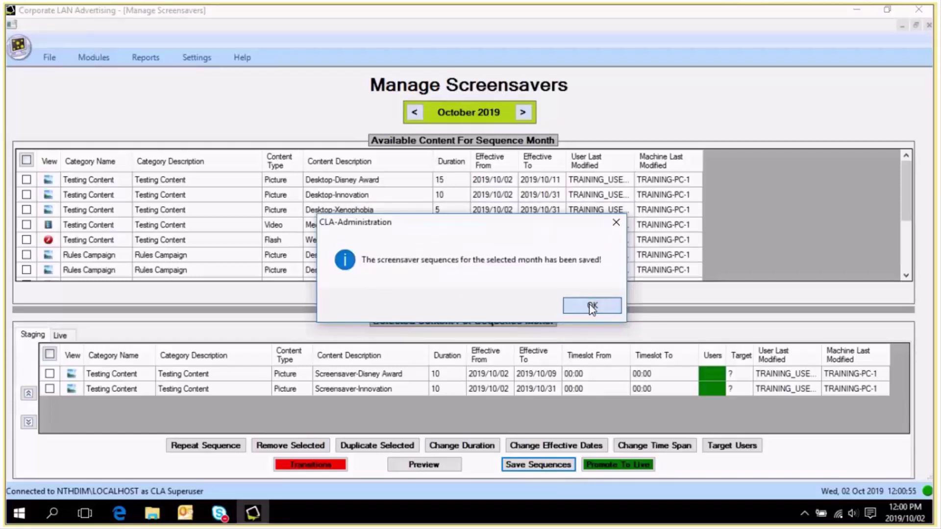
{"action": "left_click", "coordinate": [590, 307]}
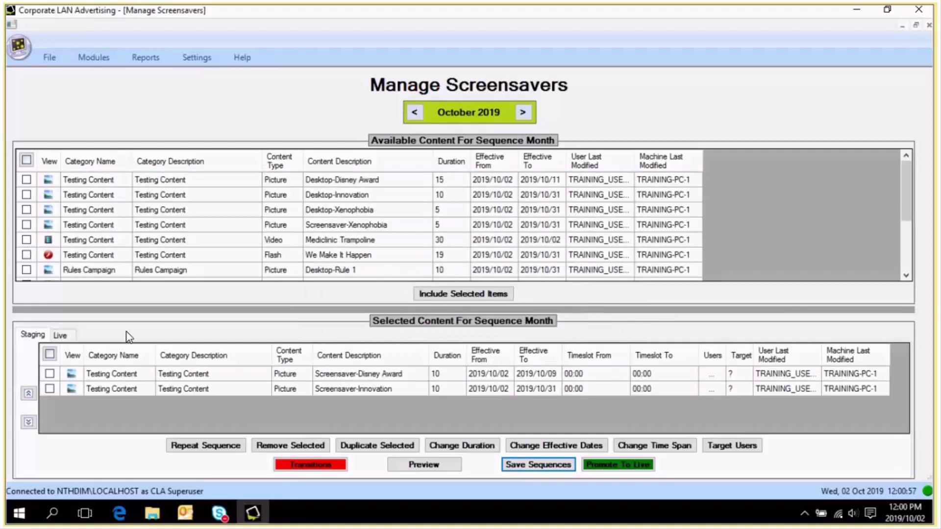
{"action": "left_click", "coordinate": [64, 335]}
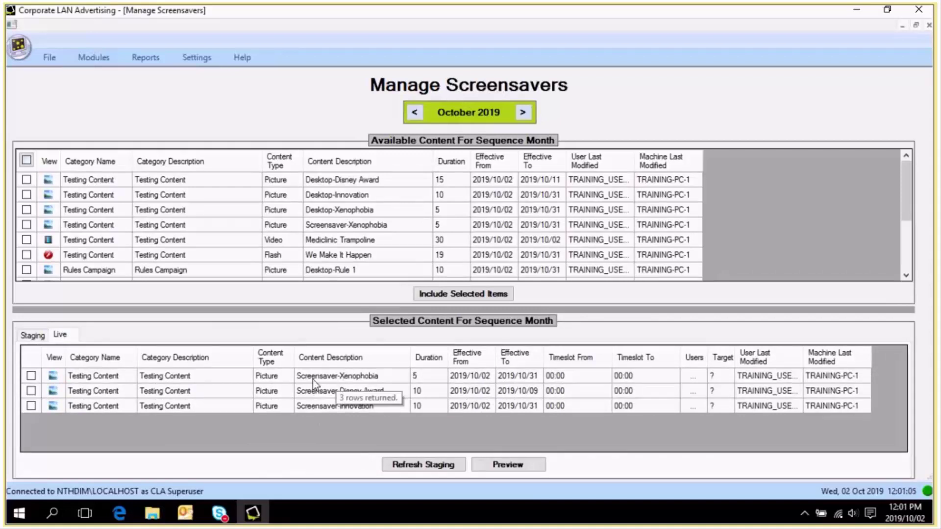
{"action": "left_click", "coordinate": [34, 334]}
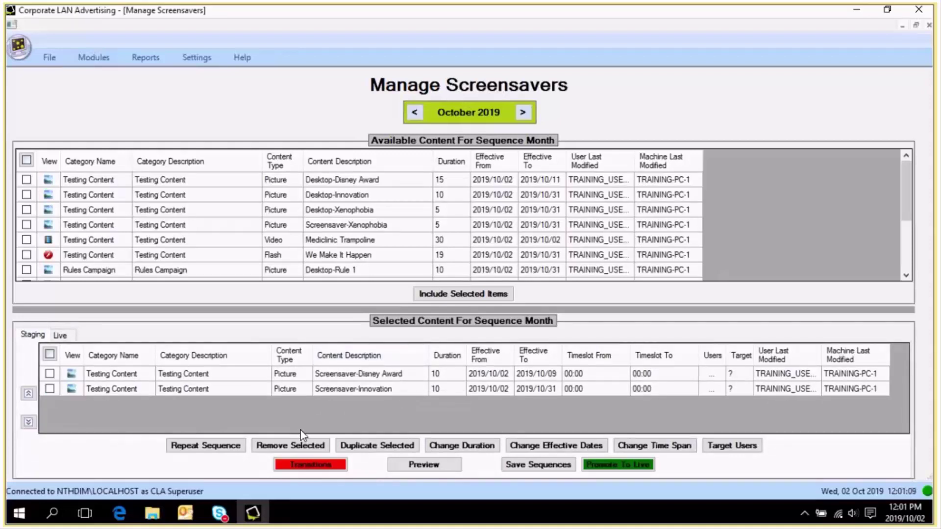
- Promote the staging sequence of Screensaver-Disney Award and Screensaver-Innovation to live, entering the administration password and confirming the replacement
{"action": "left_click", "coordinate": [620, 467]}
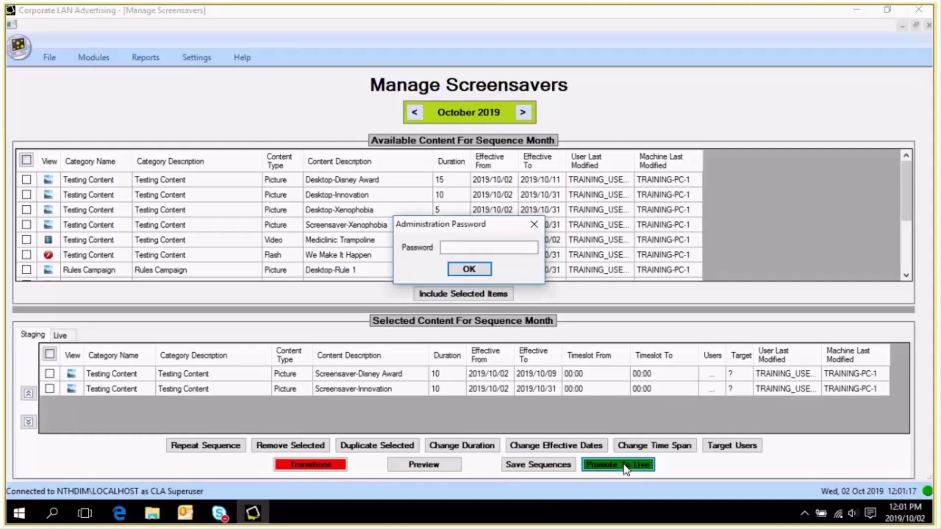
{"action": "left_click", "coordinate": [518, 248]}
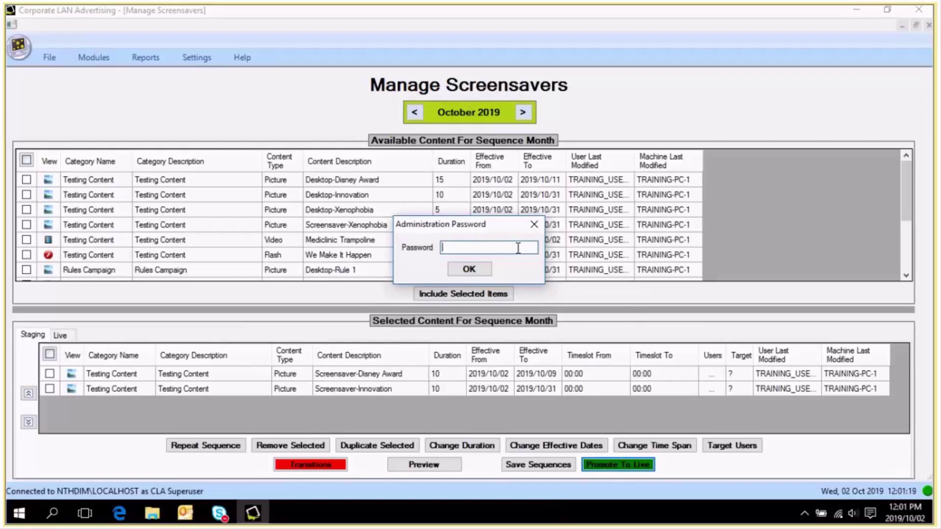
{"action": "type", "text": "********"}
{"action": "key", "text": "Return"}
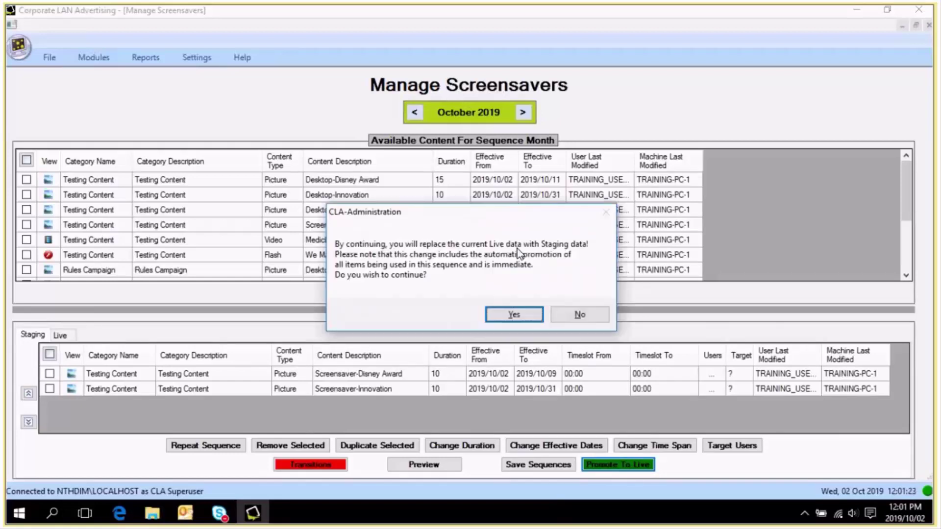
{"action": "left_click", "coordinate": [514, 315]}
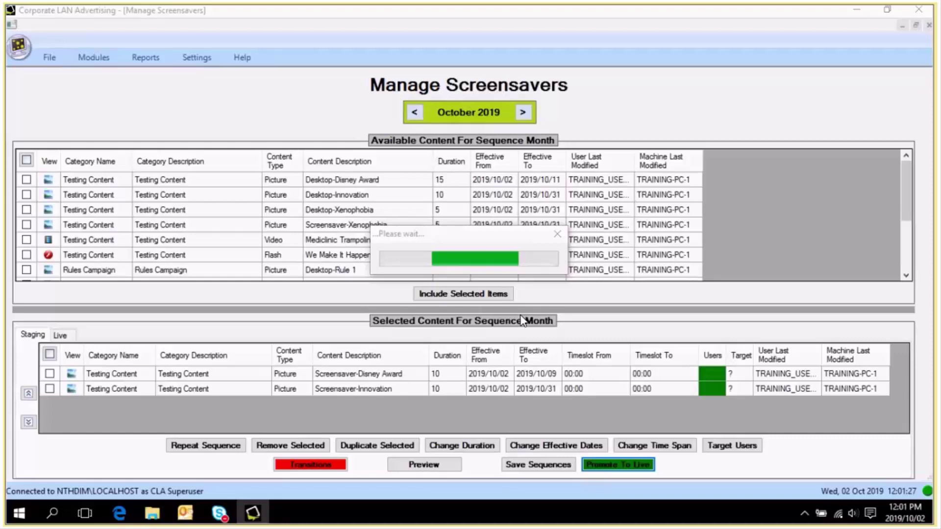
- Compare the live and staging content for October 2019 and return to the staging sequence
{"action": "left_click", "coordinate": [63, 336]}
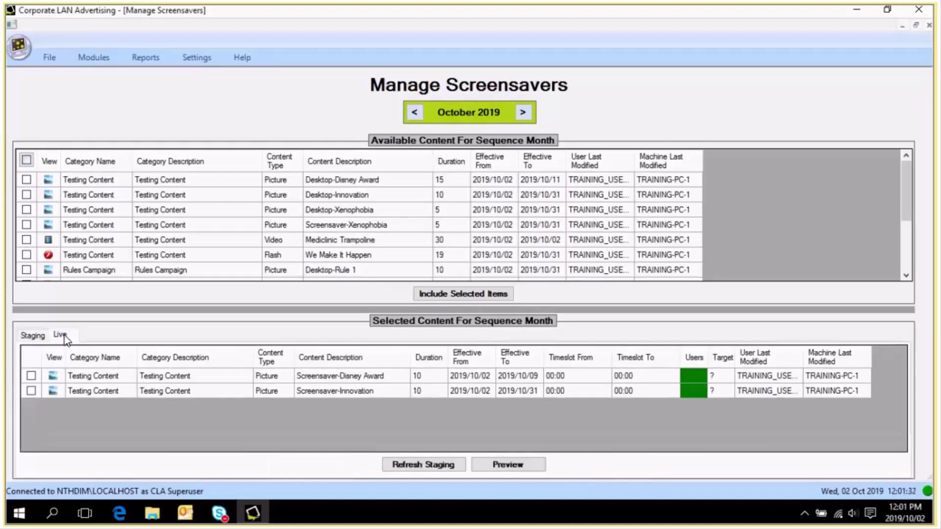
{"action": "left_click", "coordinate": [32, 336]}
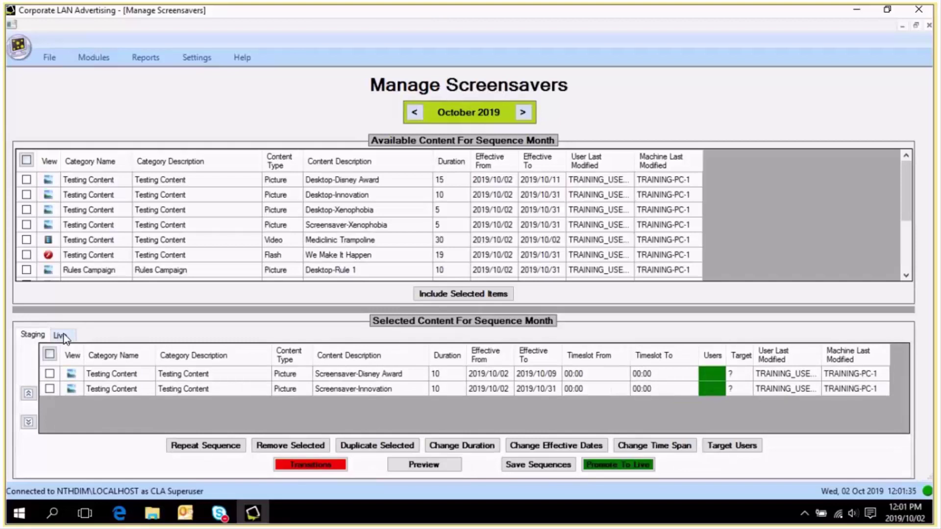
{"action": "left_click", "coordinate": [62, 336]}
{"action": "left_click", "coordinate": [29, 333]}
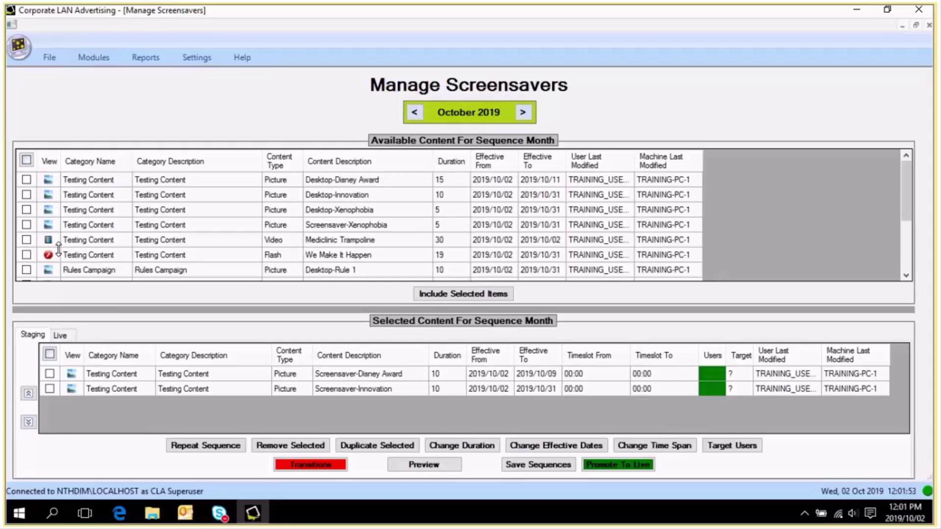
- Include the Mediclinic Trampoline video and the We Make It Happen flash item in the staging sequence
{"action": "left_click", "coordinate": [27, 240]}
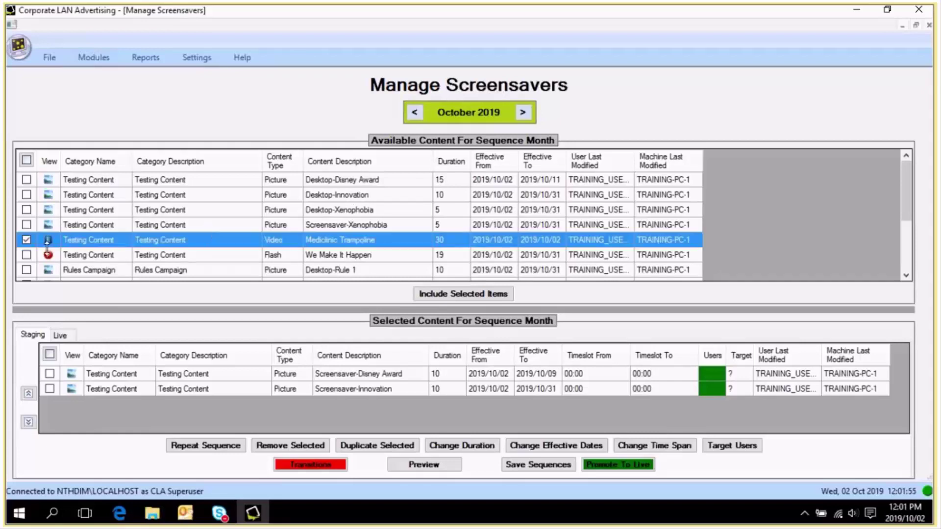
{"action": "left_click", "coordinate": [27, 254]}
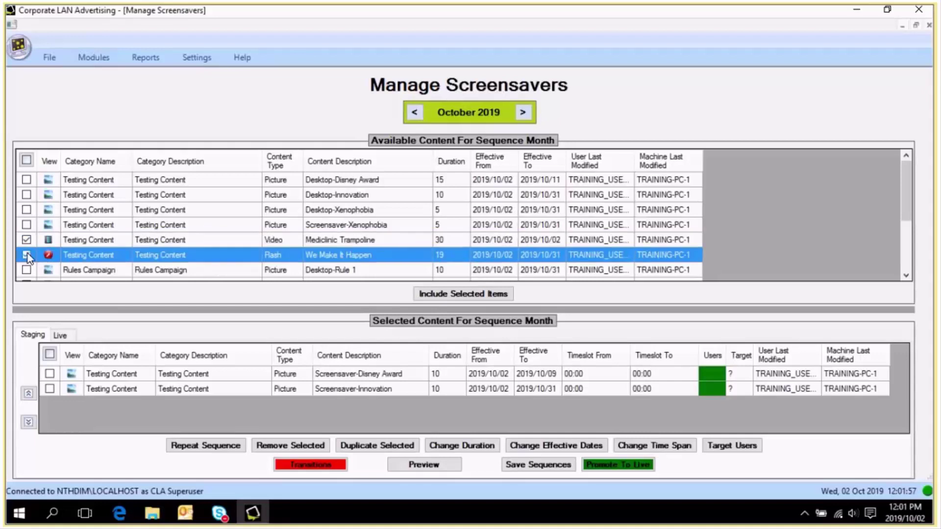
{"action": "left_click", "coordinate": [462, 295]}
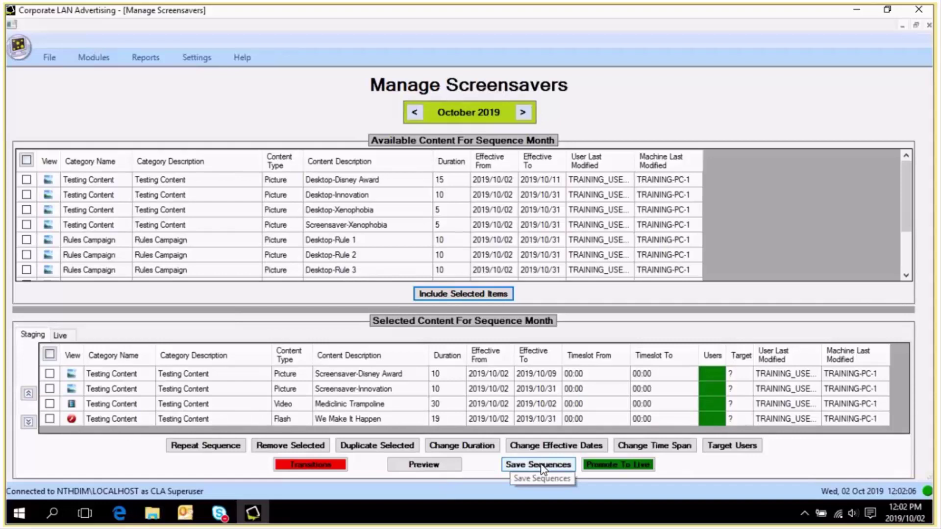
- Move We Make It Happen up two places in the staging sequence, directly below Screensaver-Disney Award
{"action": "left_click", "coordinate": [50, 419]}
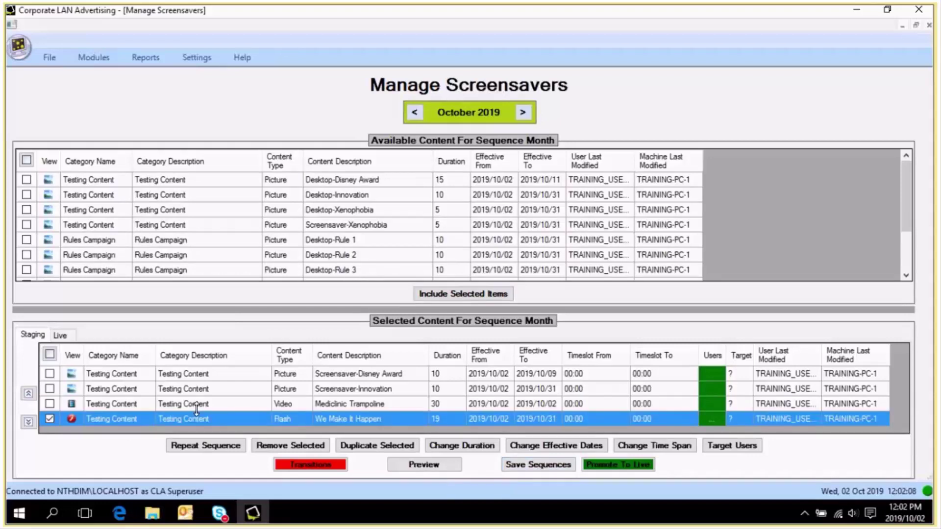
{"action": "left_click", "coordinate": [28, 393]}
{"action": "left_click", "coordinate": [28, 393]}
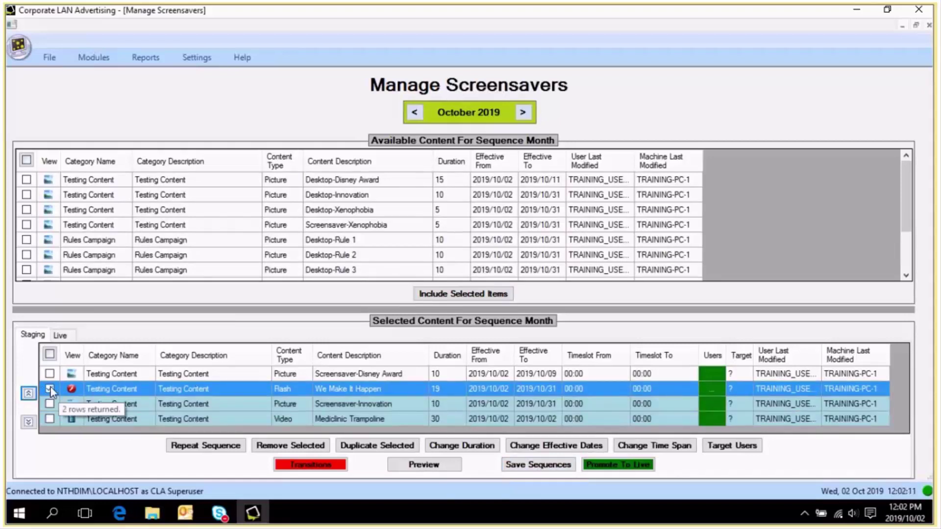
- Save the reordered October 2019 sequence to staging and confirm the save
{"action": "left_click", "coordinate": [551, 464]}
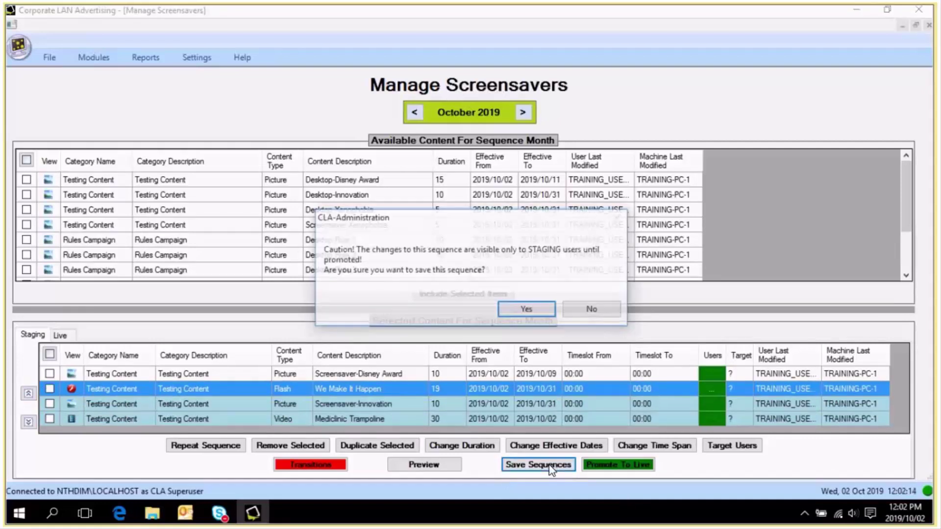
{"action": "left_click", "coordinate": [548, 315]}
{"action": "left_click", "coordinate": [601, 306]}
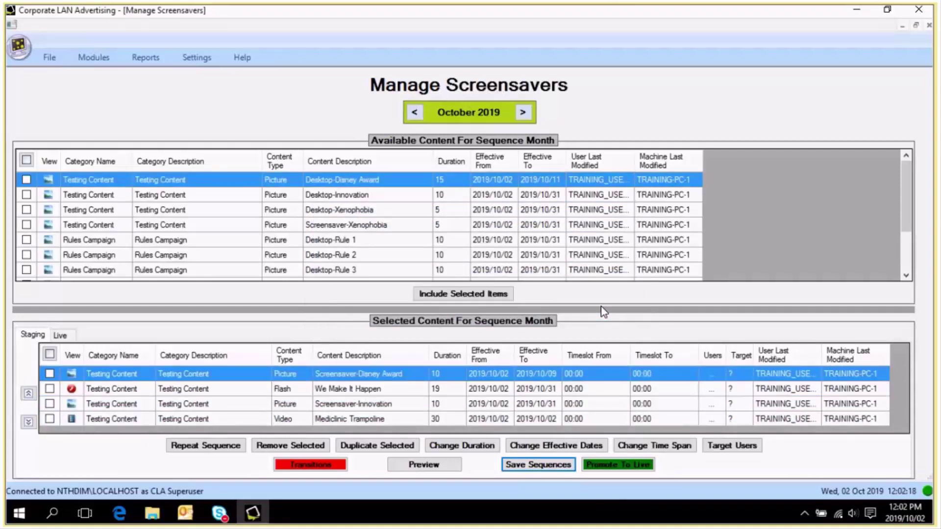
- Check the live content for October 2019 and preview the staging sequence for the entire month
{"action": "left_click", "coordinate": [69, 338]}
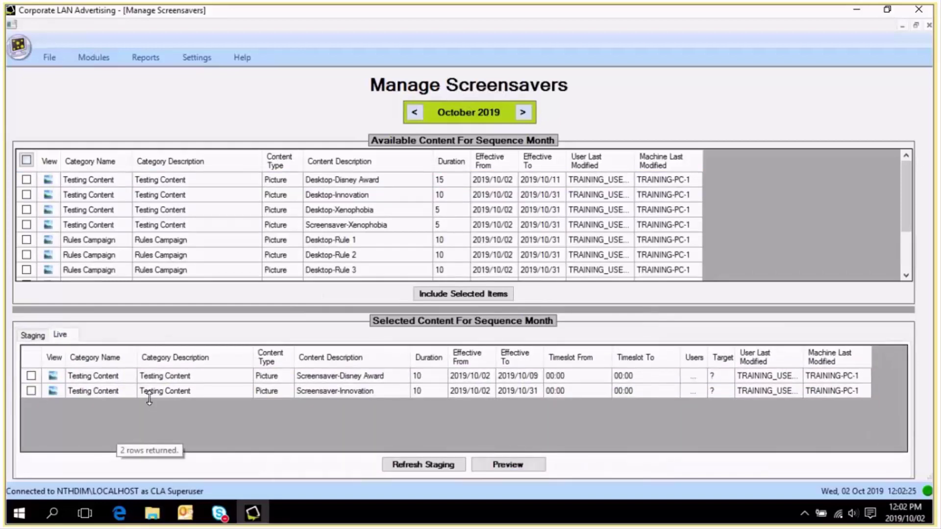
{"action": "left_click", "coordinate": [33, 335]}
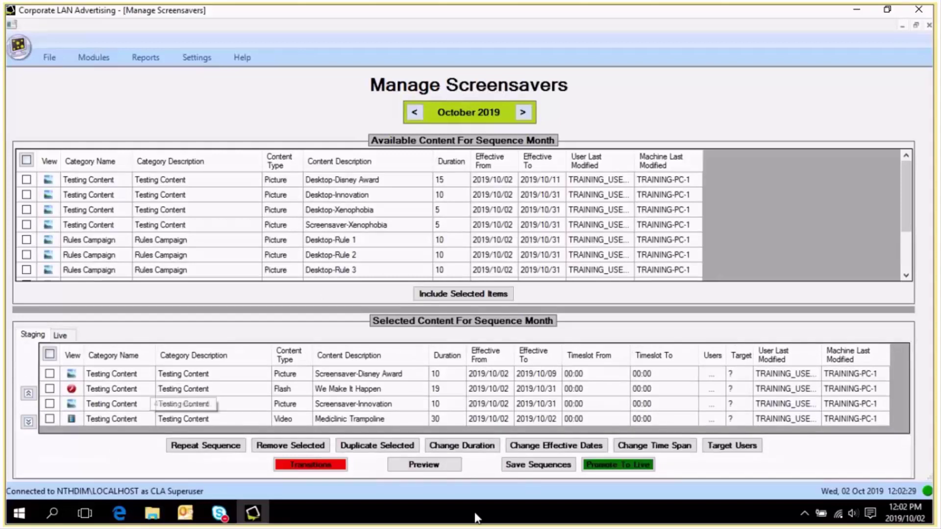
{"action": "left_click", "coordinate": [426, 465]}
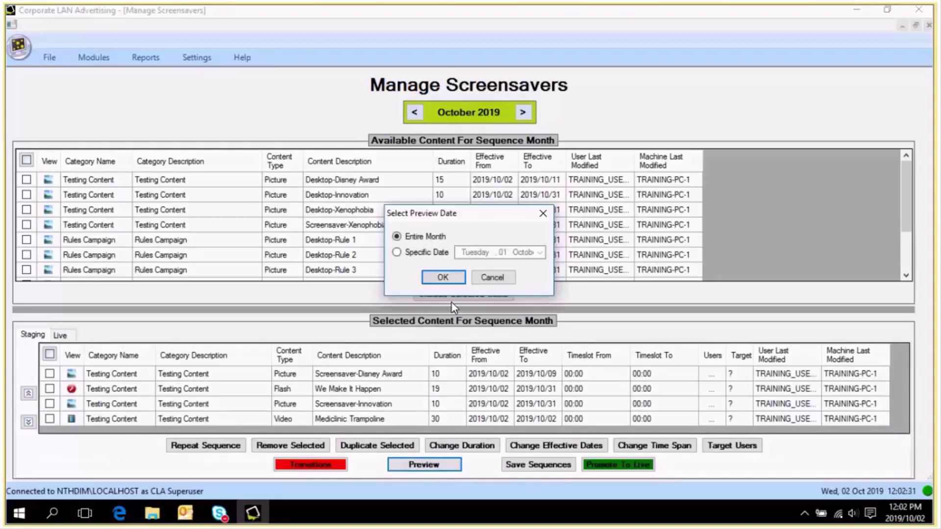
{"action": "left_click", "coordinate": [442, 277]}
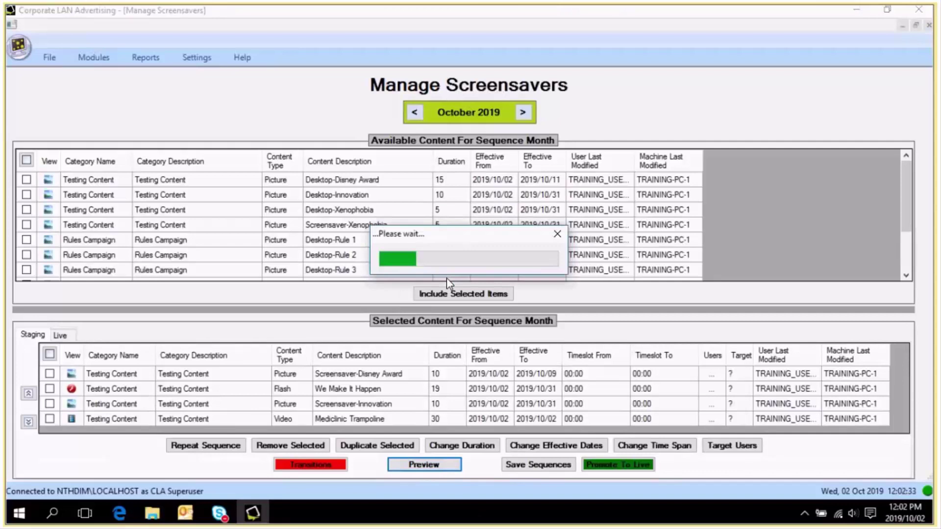